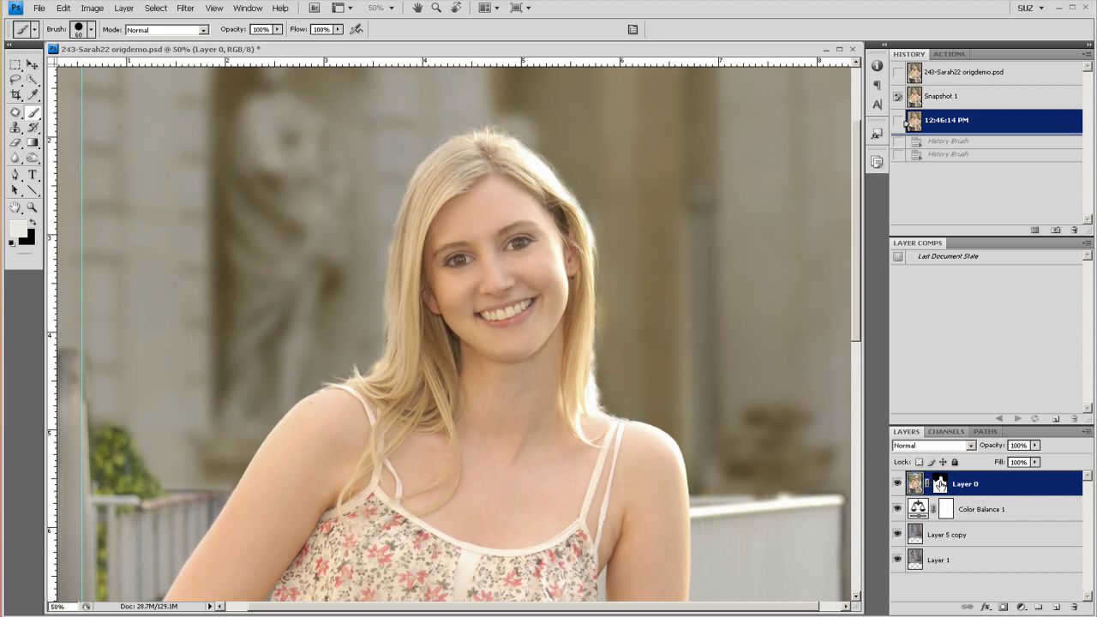
Compare the portrait with Layer 0's mask disabled and enabled, and the Snapshot 1 state against the 12:46:14 PM snapshot.
shift+click(941, 486)
shift+click(940, 485)
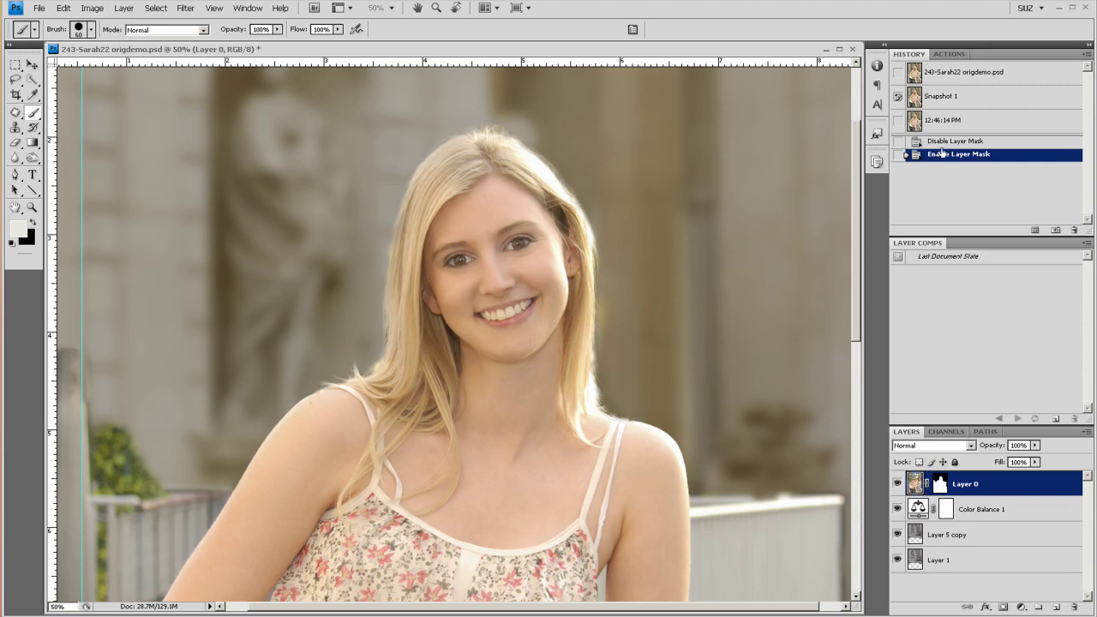
click(944, 101)
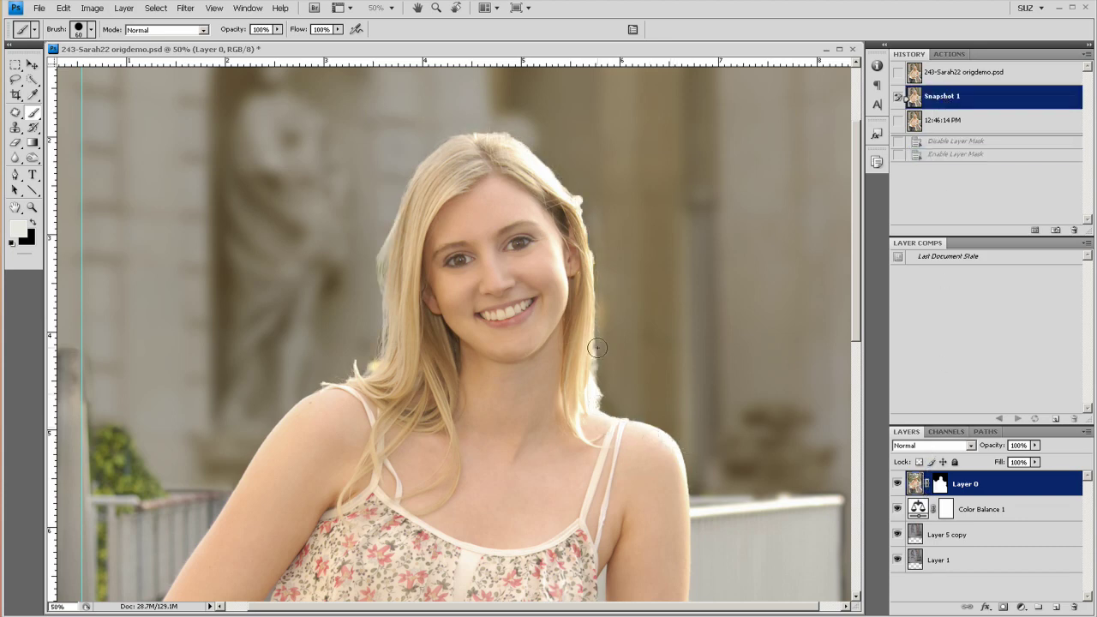
click(946, 125)
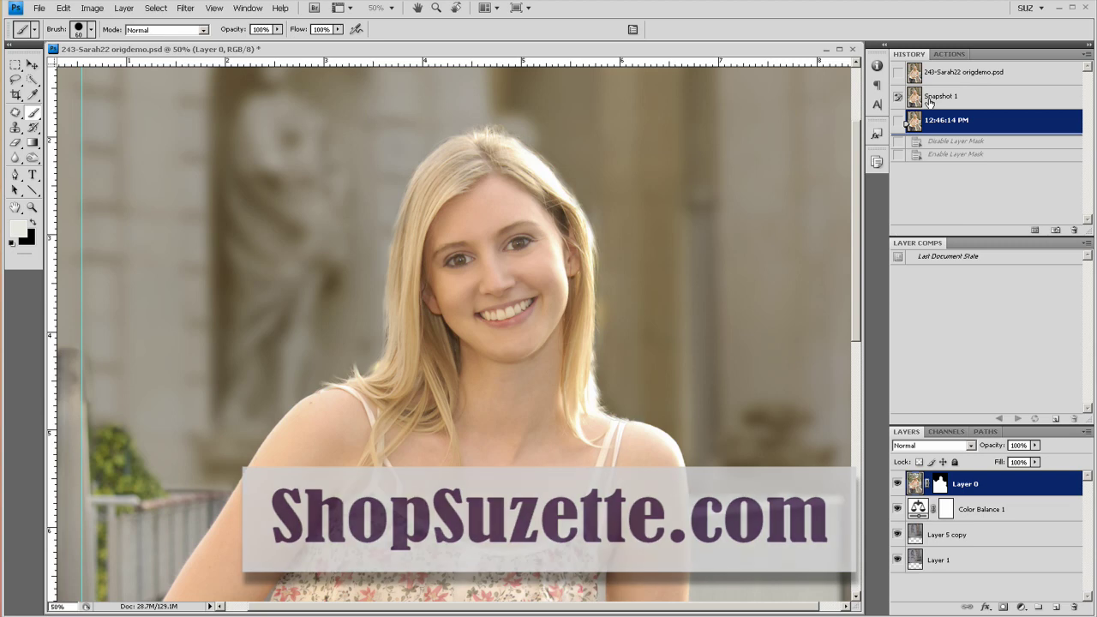
Add a new empty layer and choose the 150 px scattered-dot preset for the Brush tool.
click(1057, 607)
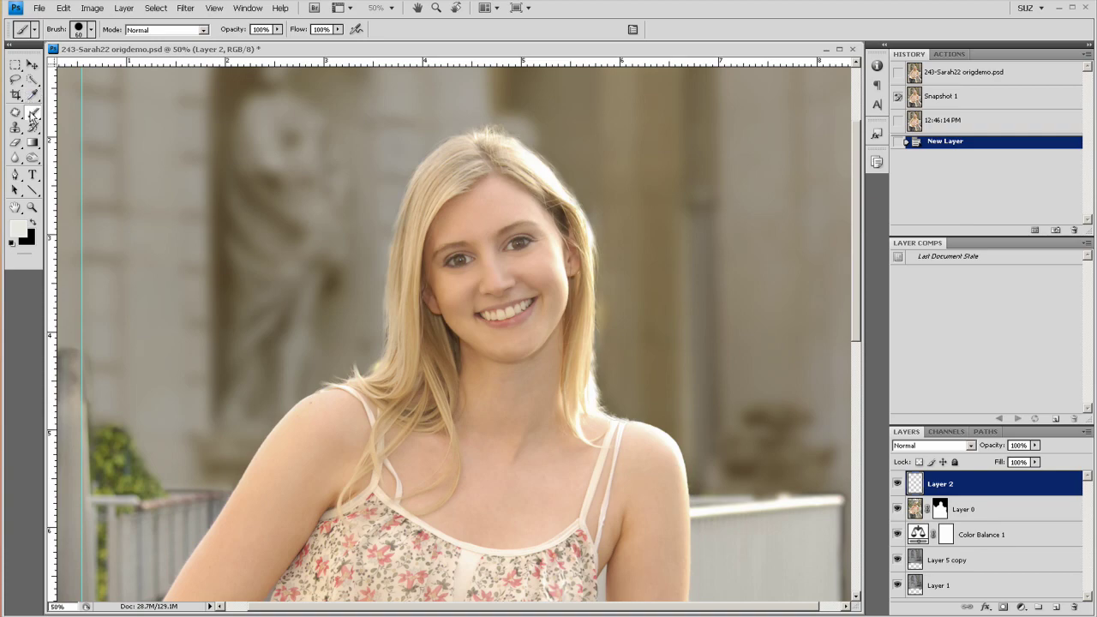
click(32, 115)
click(91, 31)
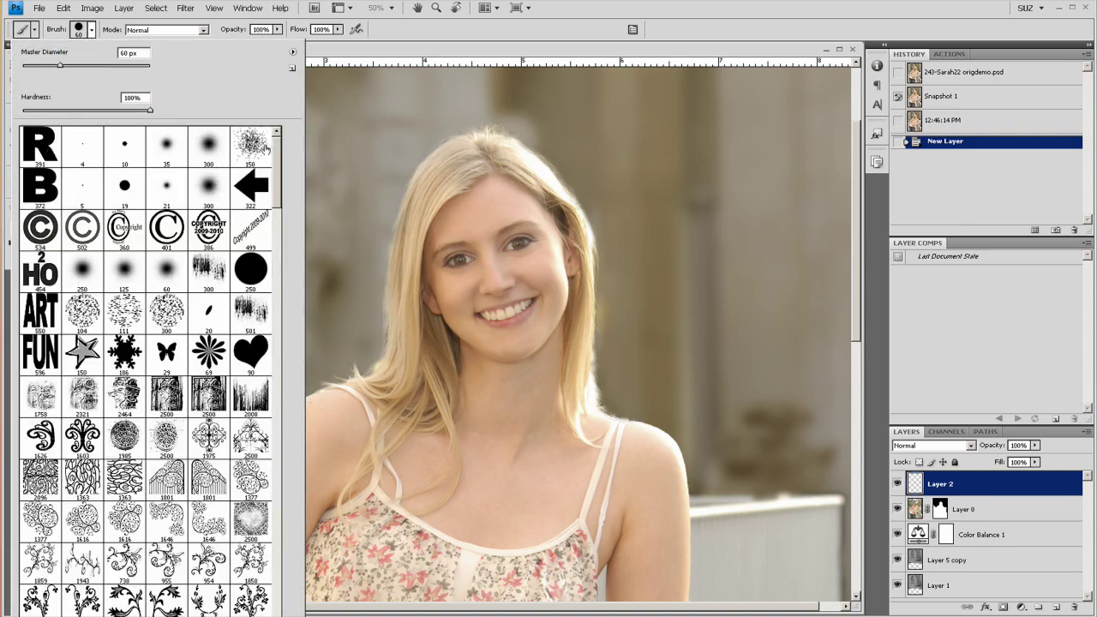
click(256, 149)
click(453, 49)
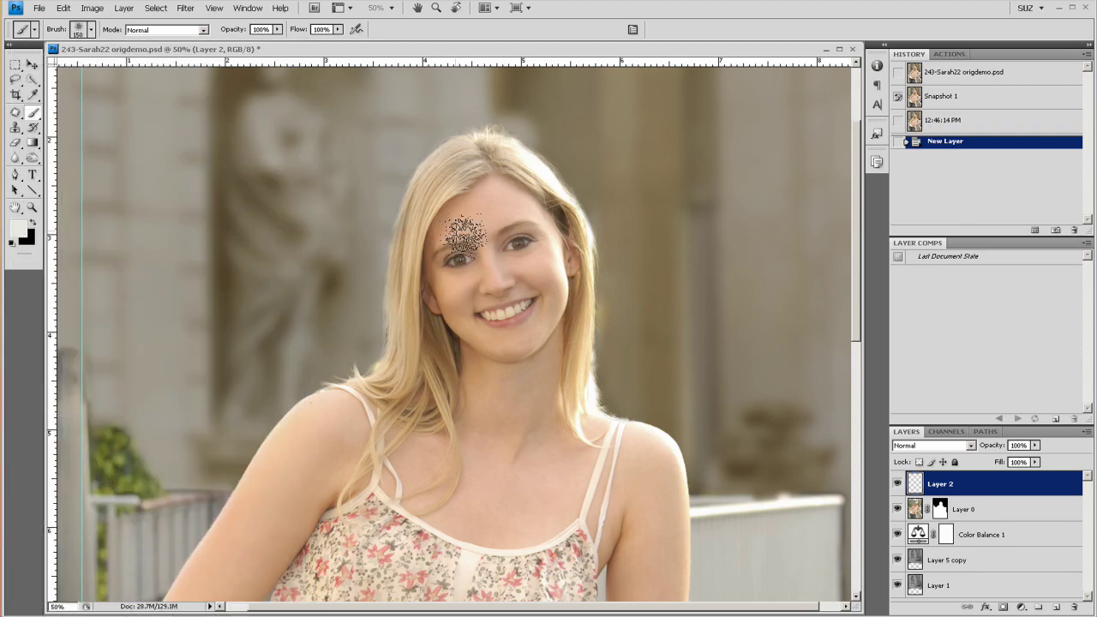
Test the scattered brush with short black strokes around the head on the new layer, and delete that layer.
key(c)
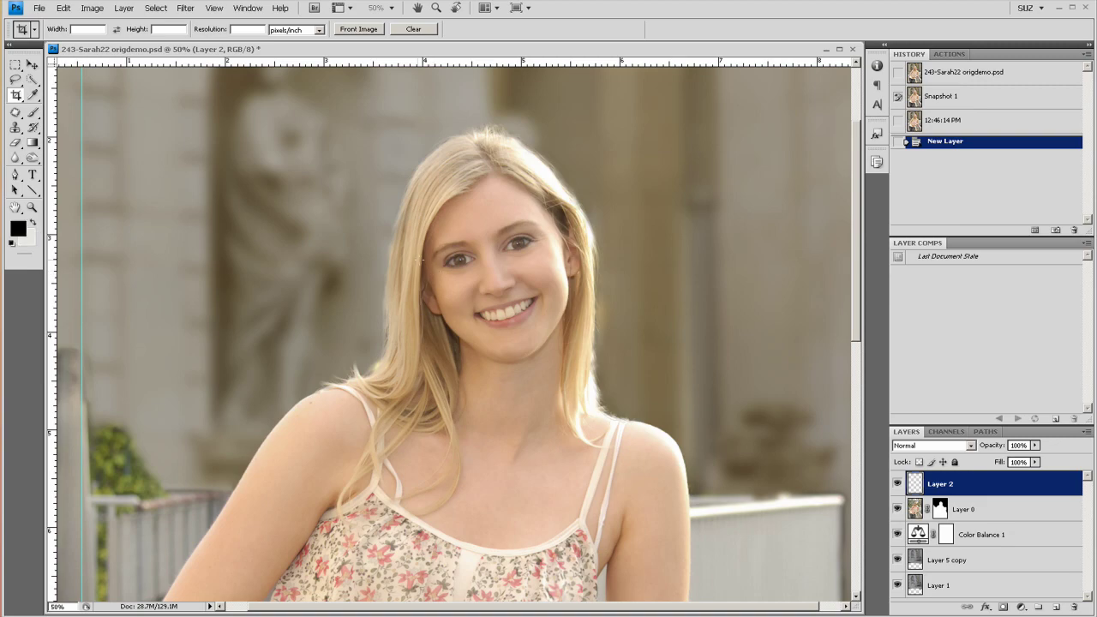
key(b)
mouse_move(307, 209)
mouse_down()
mouse_move(294, 287)
mouse_move(335, 353)
mouse_up()
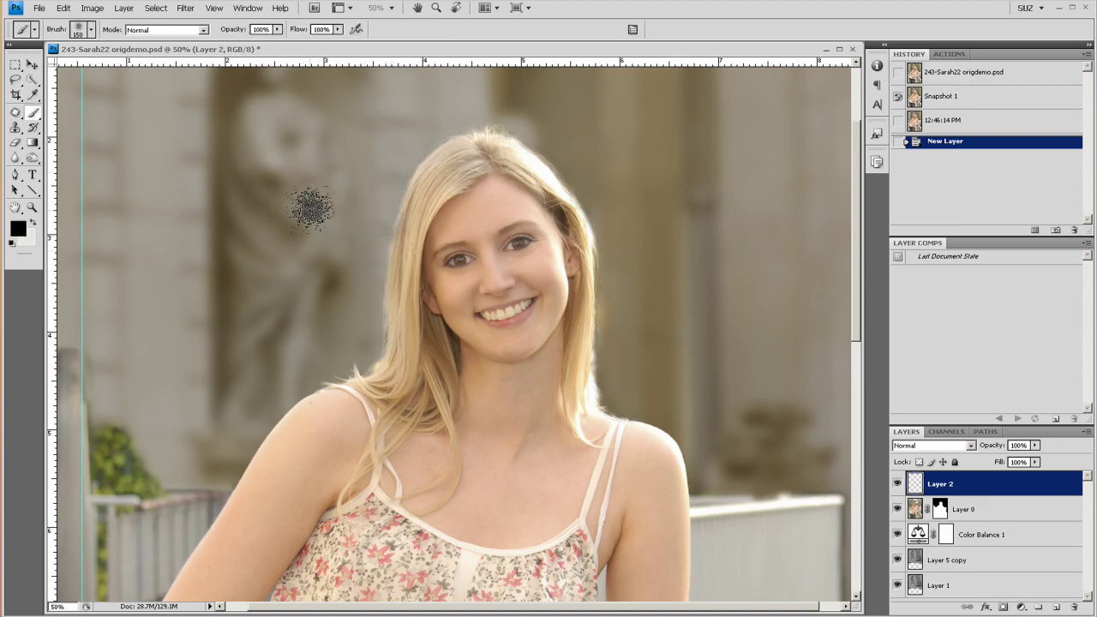
drag(128, 230, 25, 248)
drag(219, 169, 129, 85)
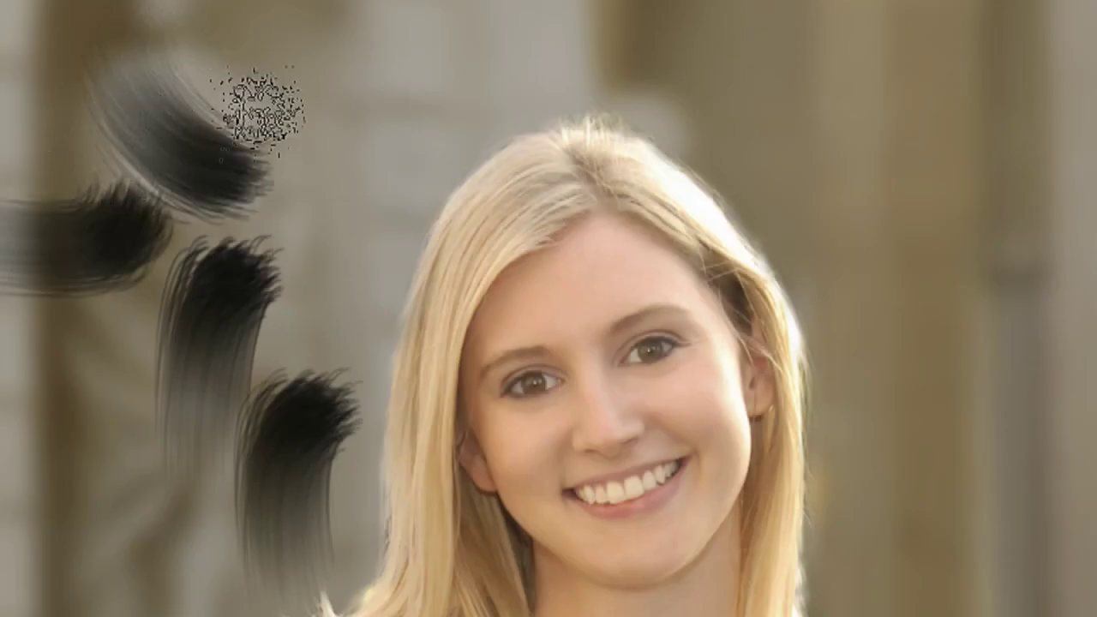
drag(320, 167, 463, 176)
drag(378, 259, 513, 256)
drag(696, 176, 909, 150)
drag(845, 244, 1037, 197)
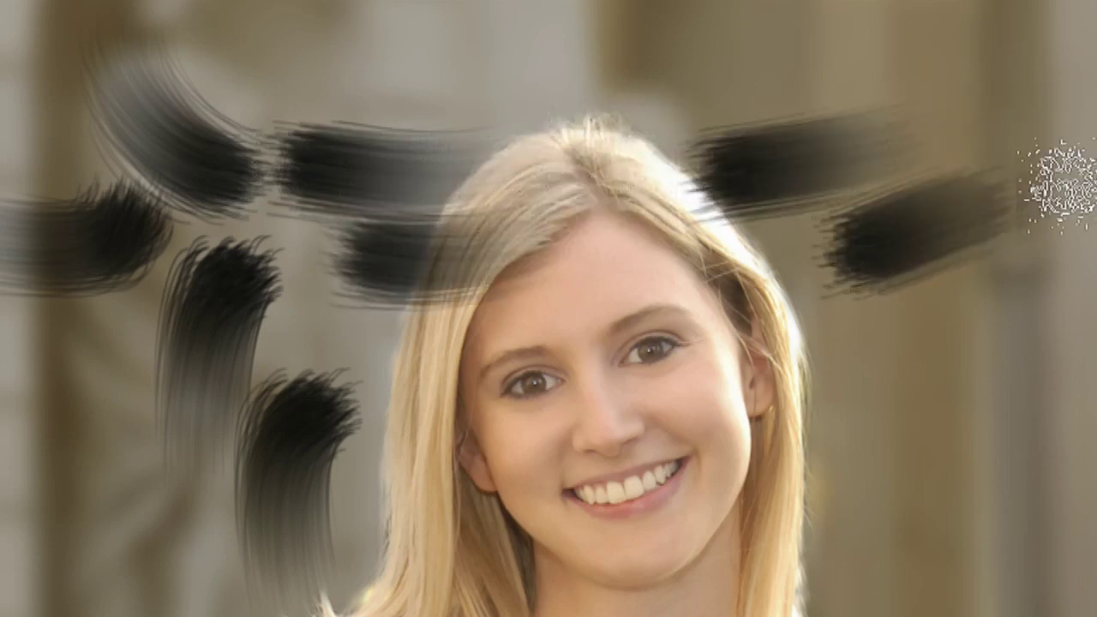
drag(883, 343, 1063, 317)
drag(866, 454, 1050, 441)
drag(870, 536, 1058, 544)
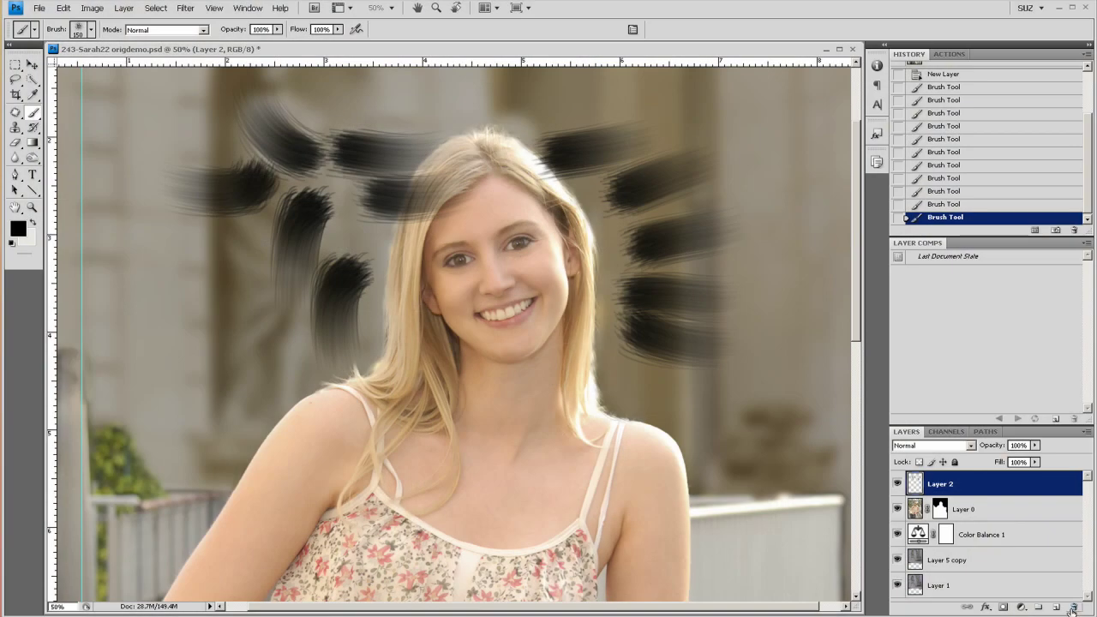
click(1073, 609)
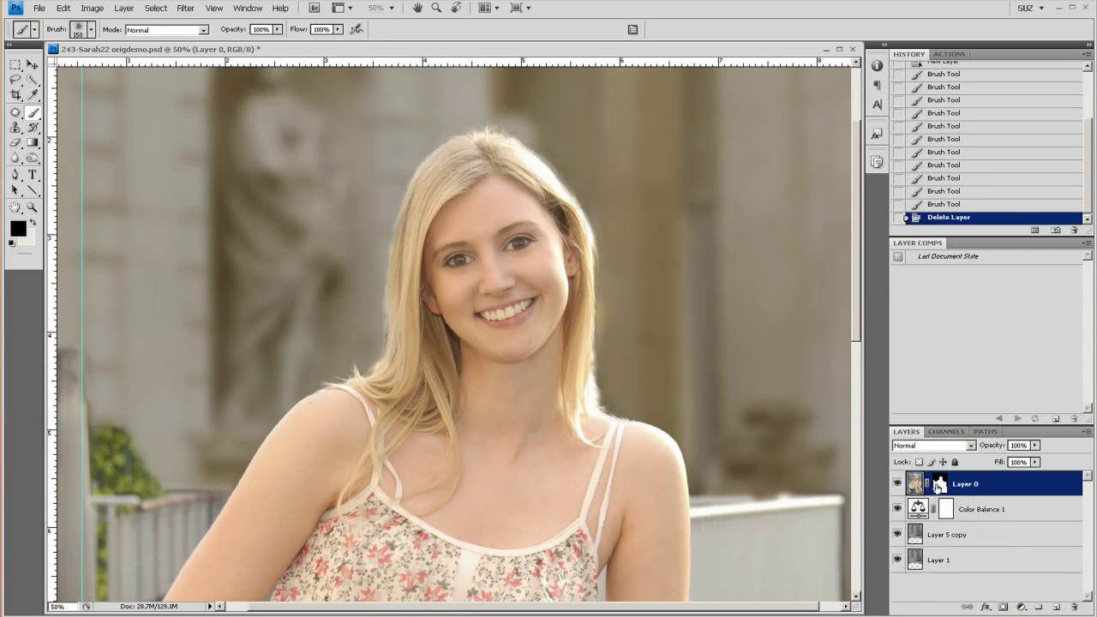
Revert the document to Snapshot 1 and inspect Layer 0's mask on its own.
drag(1089, 190, 1055, 100)
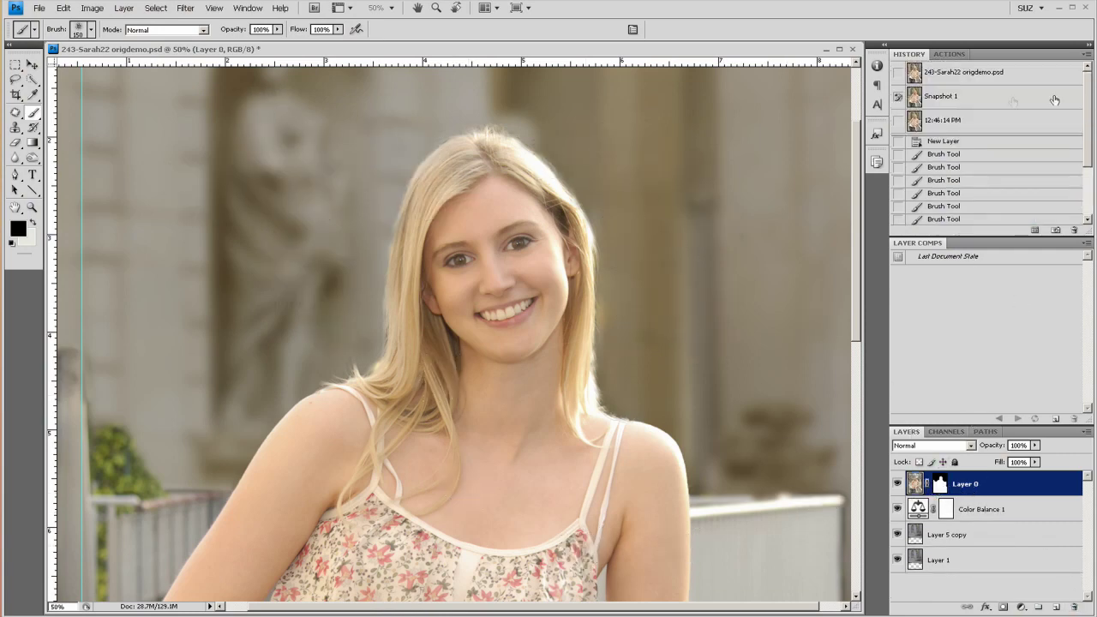
click(964, 100)
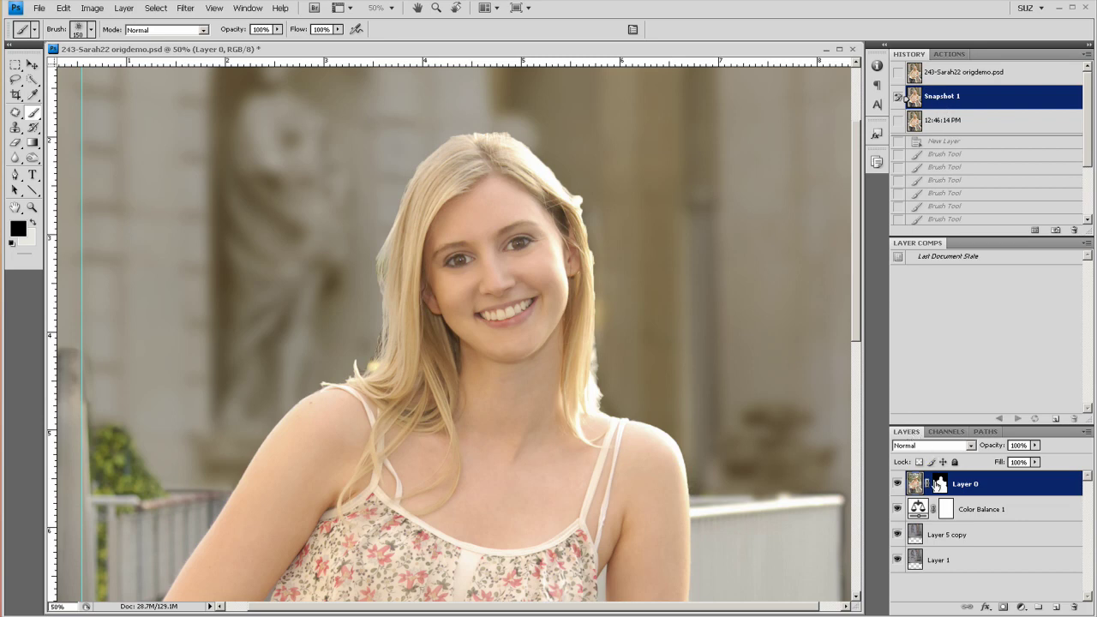
alt+click(940, 485)
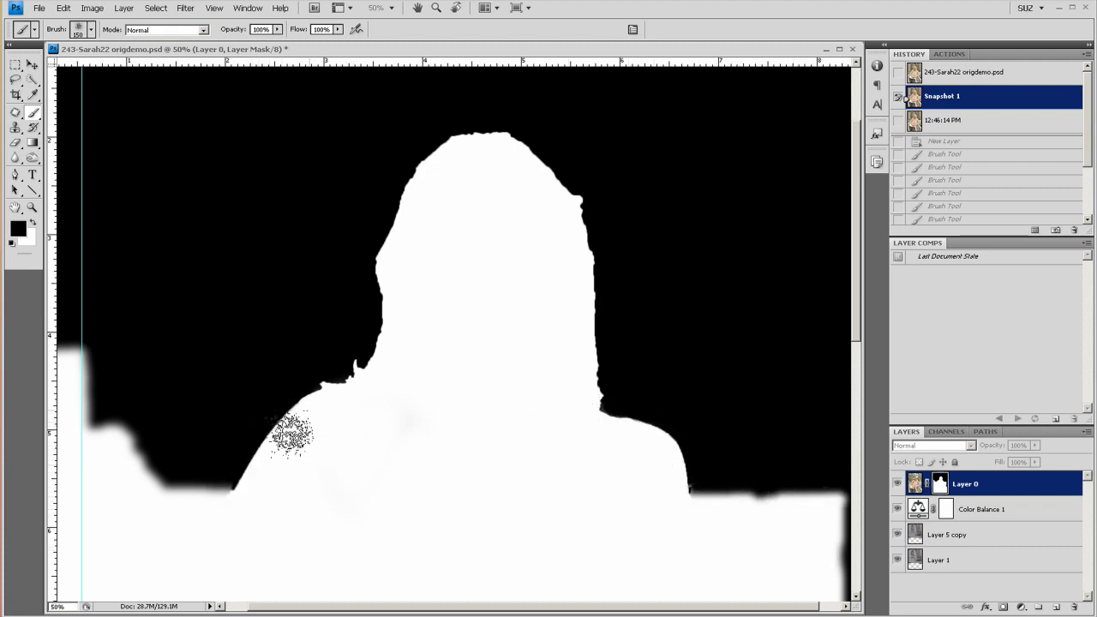
alt+click(940, 487)
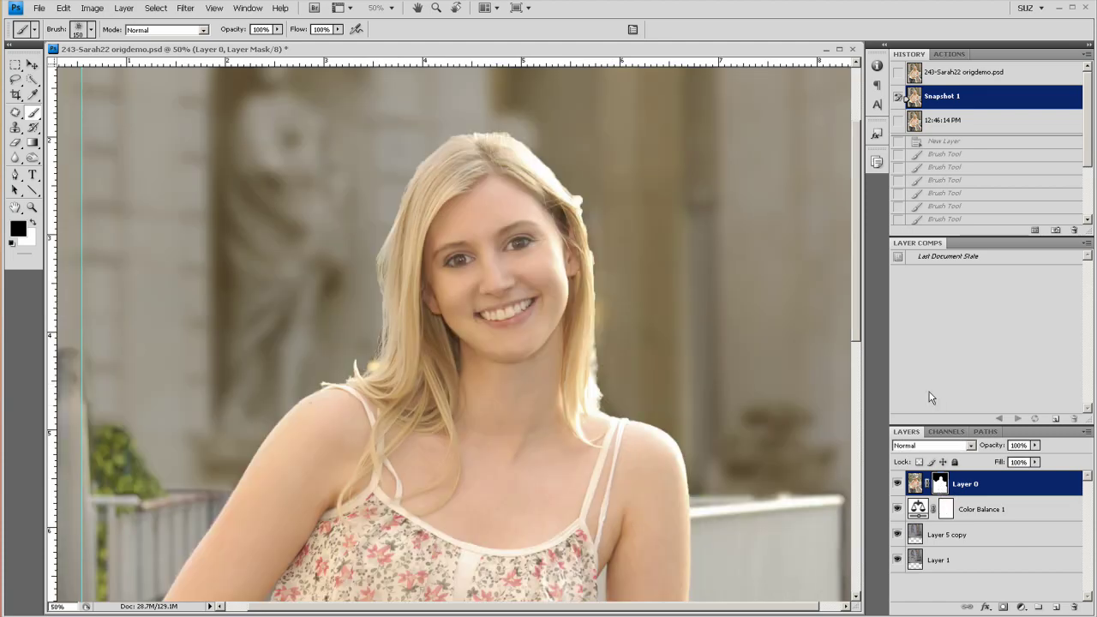
Paint white on Layer 0's mask with short 150 px strokes along the lower hair on the picture's left side.
key(ctrl+plus)
drag(653, 286, 643, 362)
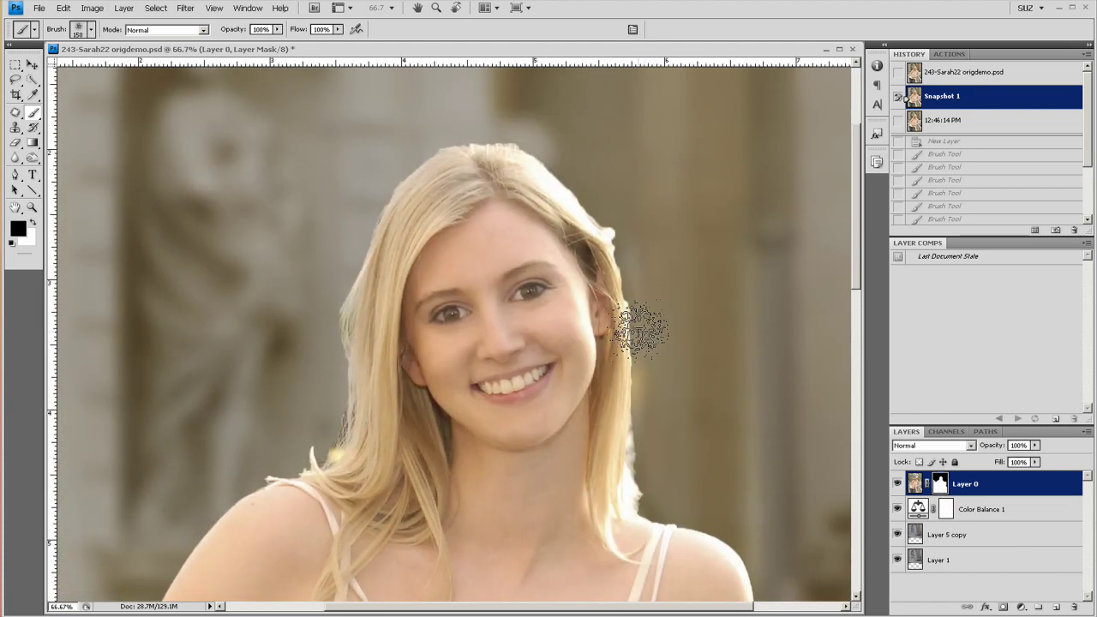
key(ctrl+plus)
drag(598, 327, 624, 243)
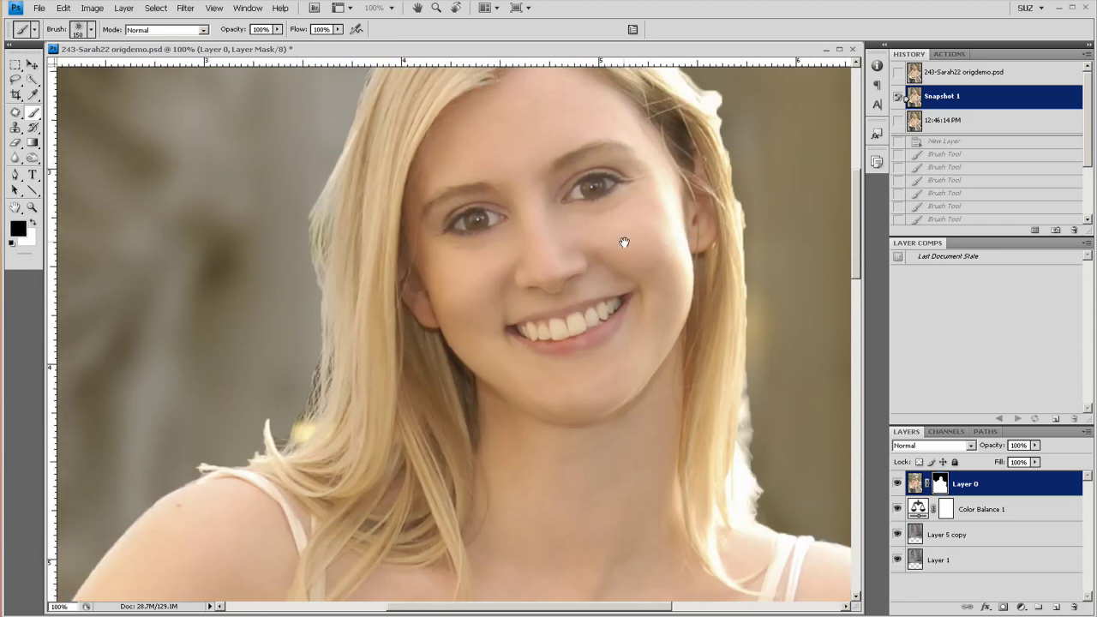
click(35, 120)
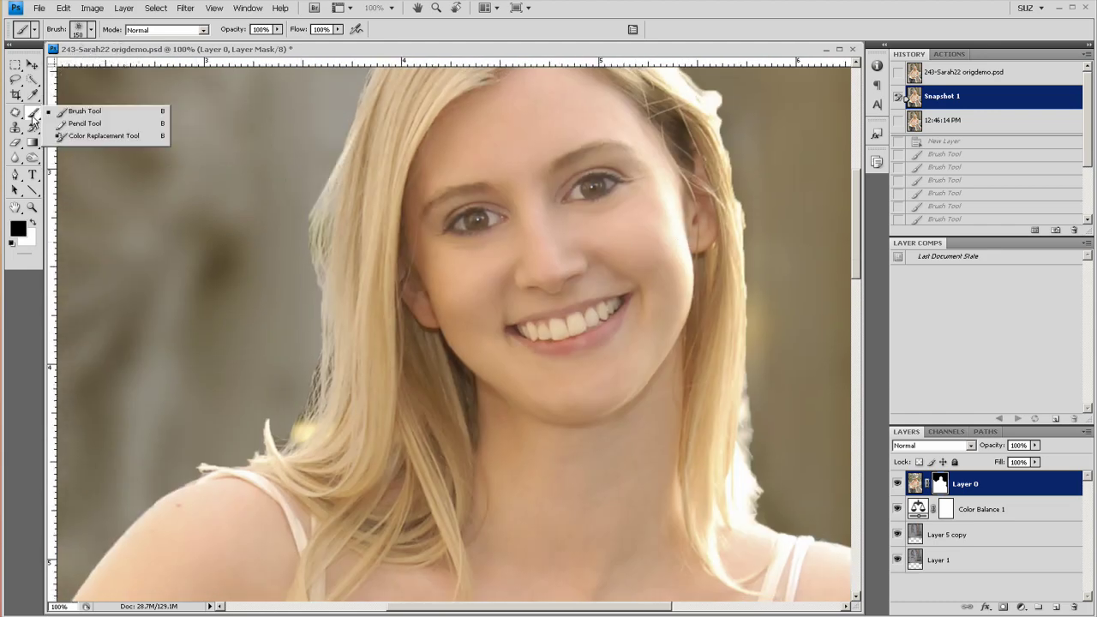
click(33, 223)
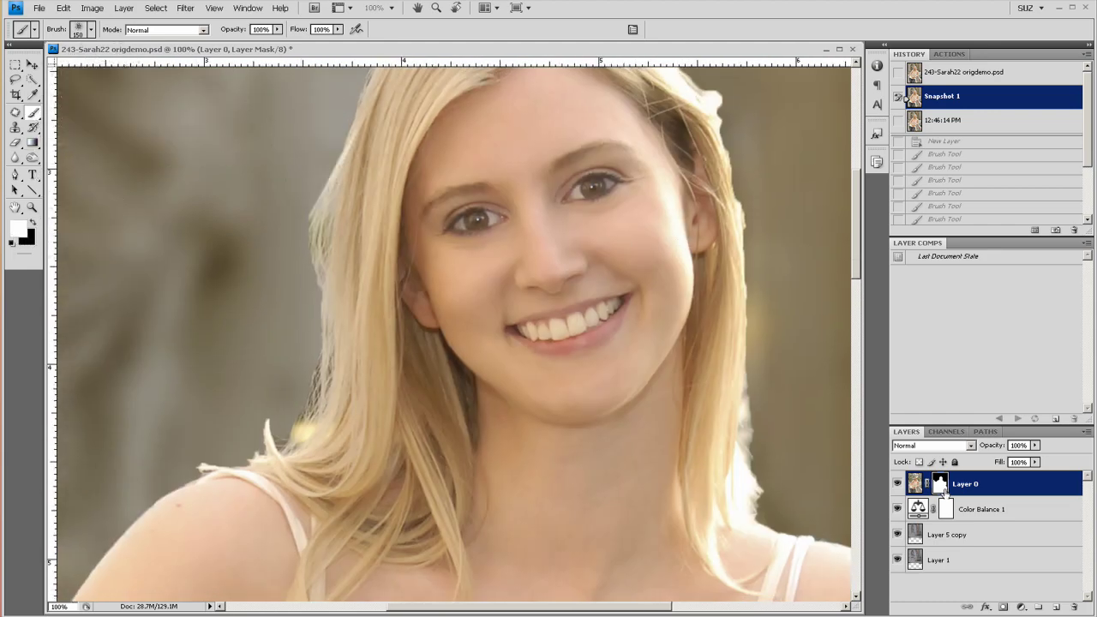
click(919, 486)
click(303, 434)
click(274, 452)
click(243, 447)
click(278, 392)
click(301, 352)
click(321, 319)
Paint white on the mask along the hair's upper left edge and over the crown to reveal the fine strands.
drag(366, 253, 369, 384)
click(337, 368)
click(340, 377)
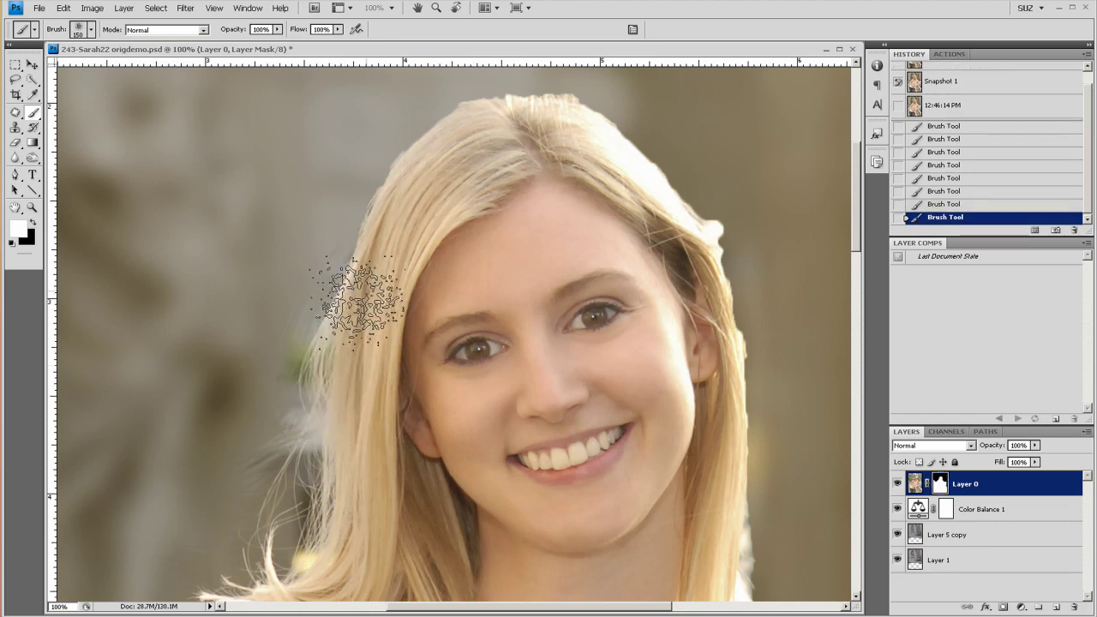
click(364, 290)
click(383, 253)
click(415, 205)
drag(500, 153, 457, 220)
click(372, 210)
click(441, 193)
click(491, 176)
click(536, 185)
click(568, 204)
click(604, 221)
Paint white on the mask down the hair on the picture's right side, from the temple to the shoulder.
drag(623, 260, 553, 230)
click(566, 230)
click(592, 263)
click(609, 326)
drag(579, 423, 578, 290)
click(623, 275)
click(623, 372)
click(612, 467)
drag(623, 493, 607, 374)
click(626, 400)
click(653, 424)
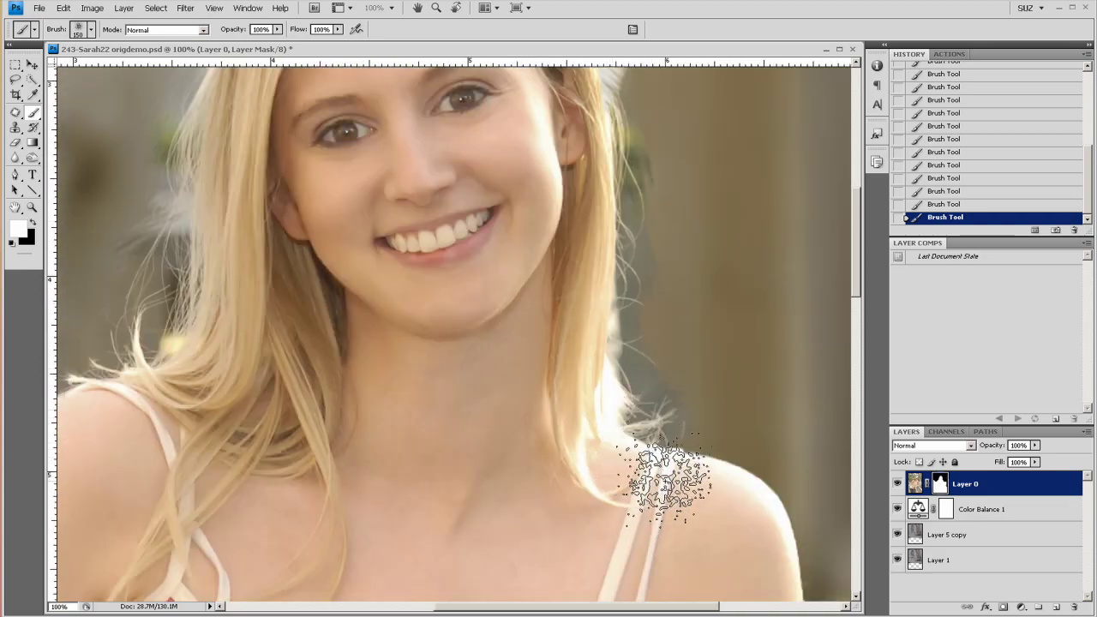
Reduce the brush to 80 px and paint black on the mask to hide background remnants beside the head's upper right.
drag(483, 364, 573, 485)
mouse_move(440, 378)
mouse_down()
mouse_move(546, 318)
mouse_move(566, 339)
mouse_up()
mouse_move(598, 257)
mouse_down()
mouse_move(567, 397)
mouse_move(527, 421)
mouse_up()
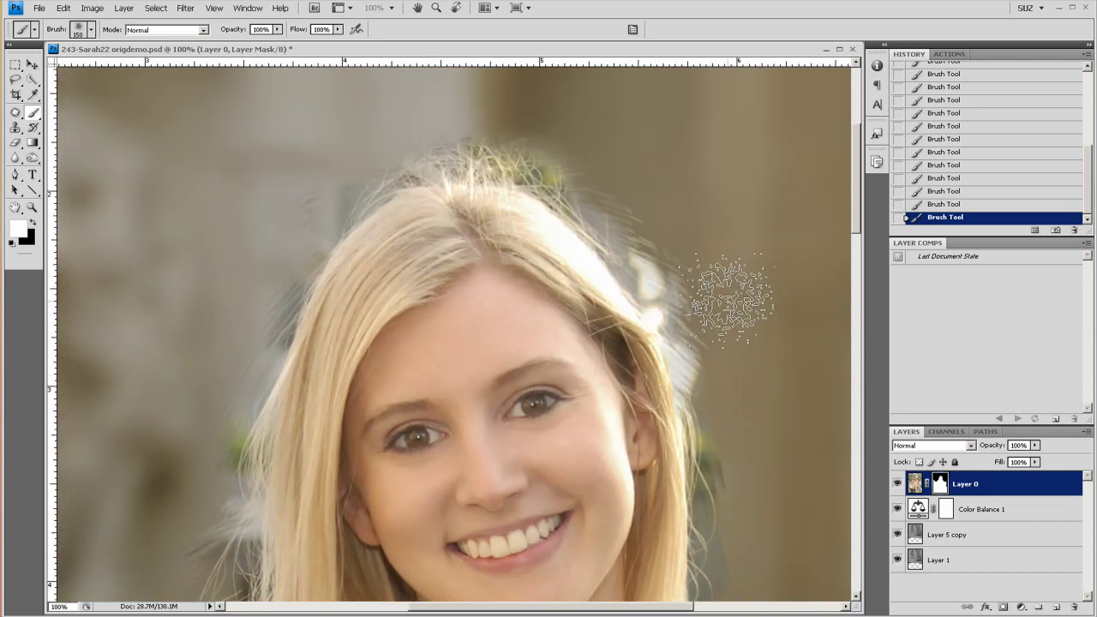
key(bracketleft)
key(bracketleft)
key(bracketleft)
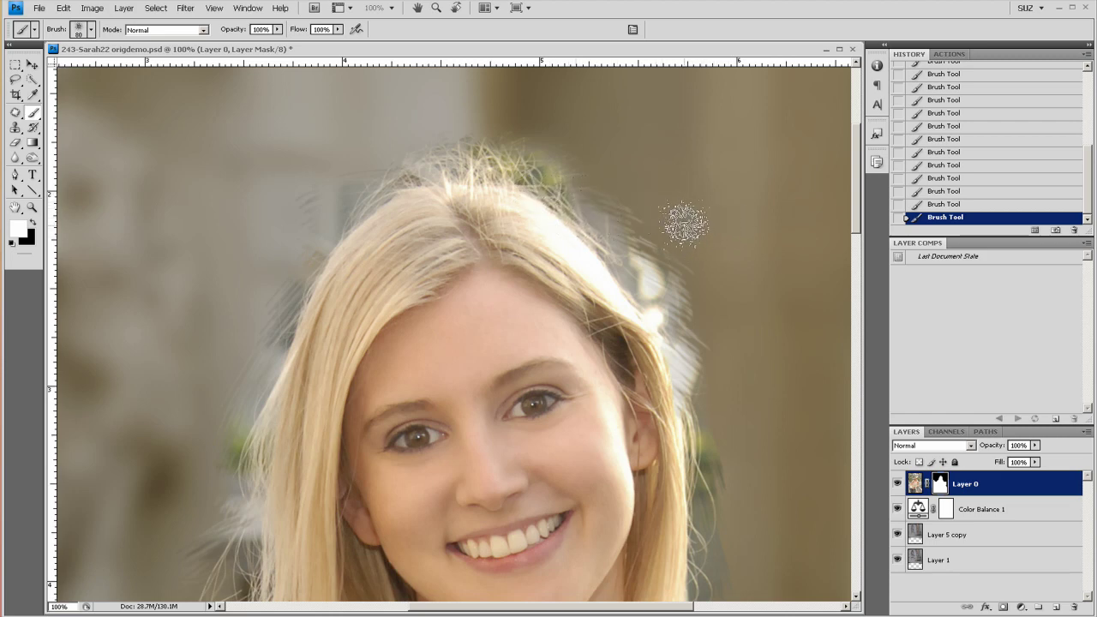
key(x)
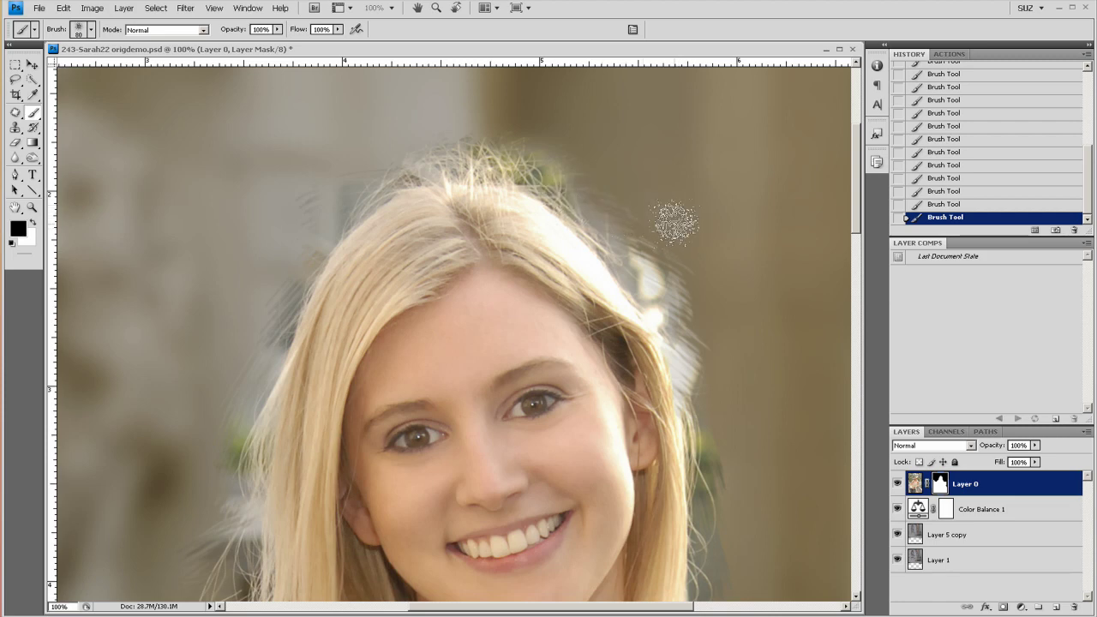
mouse_move(697, 271)
mouse_down()
mouse_move(608, 230)
mouse_move(714, 351)
mouse_move(684, 338)
mouse_up()
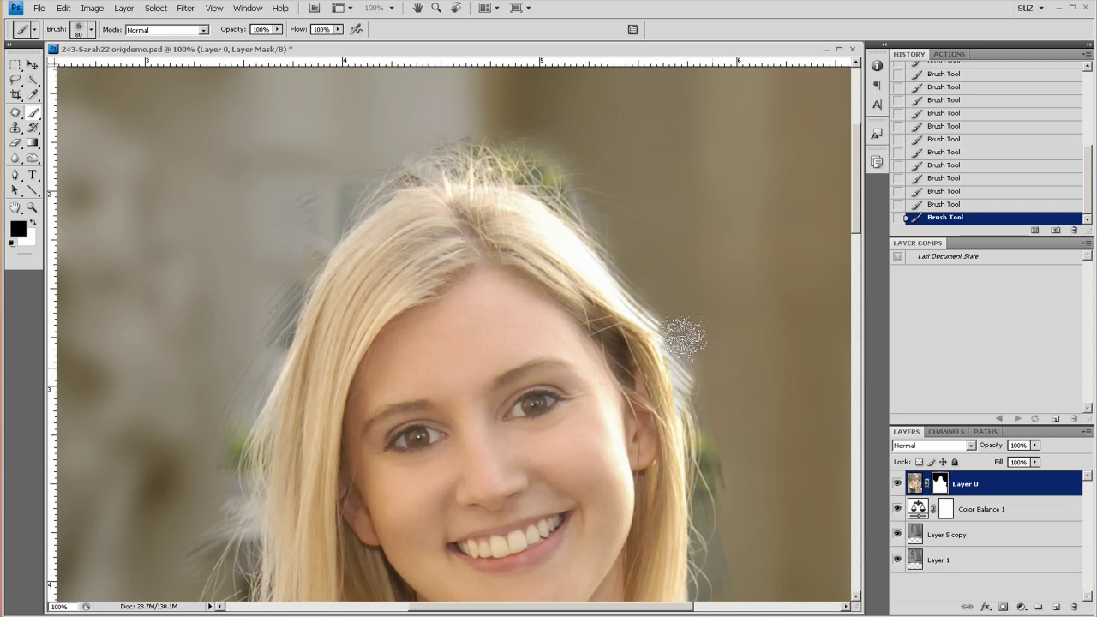
drag(717, 345, 605, 214)
Paint black on the mask over the crown and down the hair's upper left edge, reducing the brush to 60 px.
mouse_move(583, 155)
mouse_down()
mouse_move(533, 169)
mouse_move(524, 129)
mouse_move(491, 152)
mouse_move(477, 147)
mouse_move(462, 168)
mouse_move(444, 143)
mouse_move(403, 167)
mouse_up()
key(bracketleft)
mouse_move(505, 160)
mouse_down()
mouse_move(561, 178)
mouse_move(551, 181)
mouse_move(596, 200)
mouse_move(526, 175)
mouse_up()
drag(597, 228, 616, 241)
mouse_move(381, 161)
mouse_down()
mouse_move(349, 164)
mouse_move(348, 185)
mouse_move(306, 205)
mouse_up()
drag(369, 196, 326, 205)
mouse_move(375, 191)
mouse_down()
mouse_move(325, 204)
mouse_move(352, 225)
mouse_move(304, 267)
mouse_move(252, 347)
mouse_up()
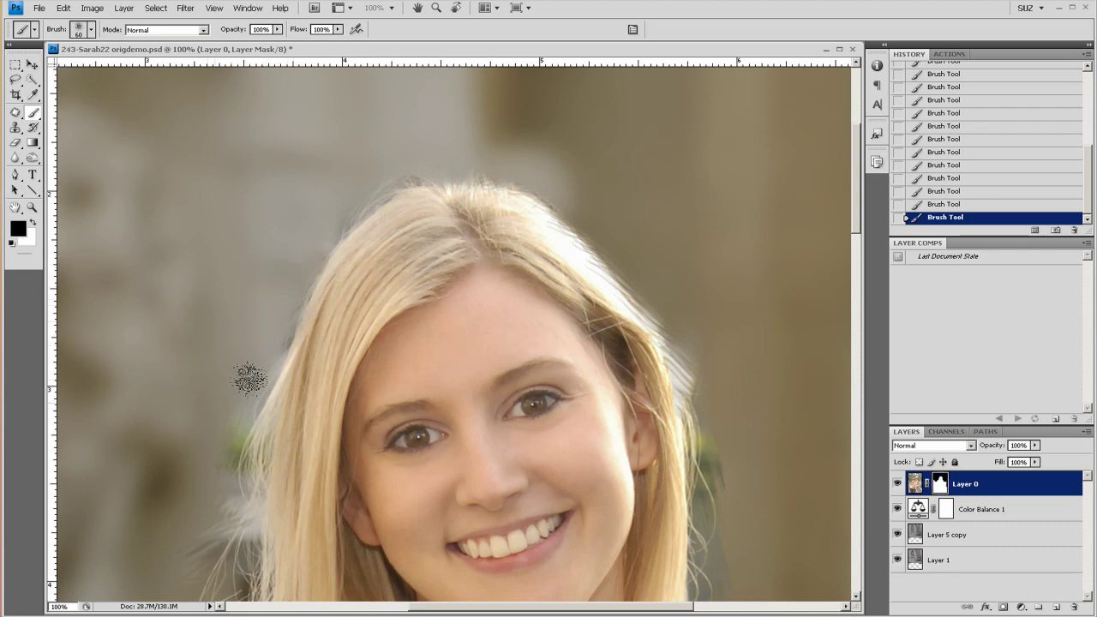
Paint black on the mask along the left-side hair down to the shoulder to hide the leftover original background.
drag(288, 415, 375, 312)
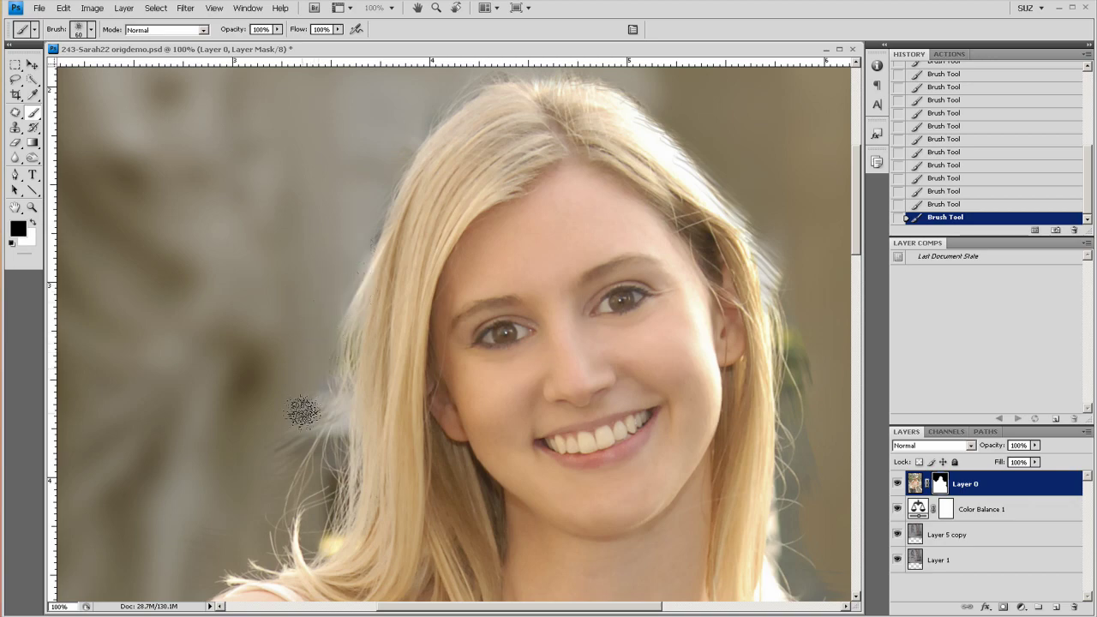
drag(280, 492, 339, 348)
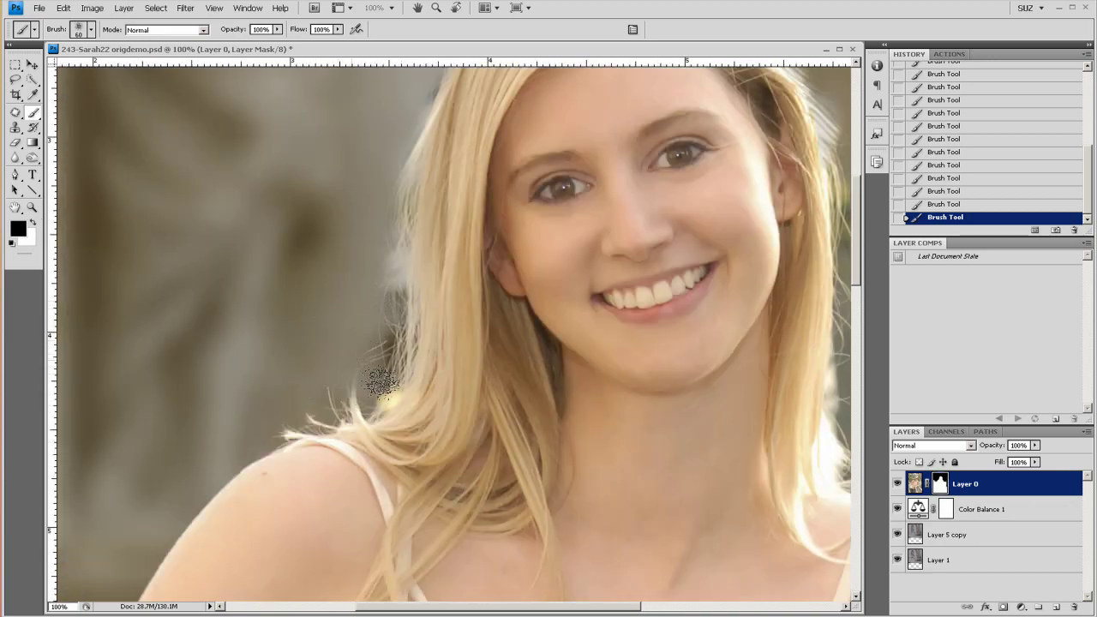
drag(402, 347, 388, 382)
drag(345, 390, 292, 386)
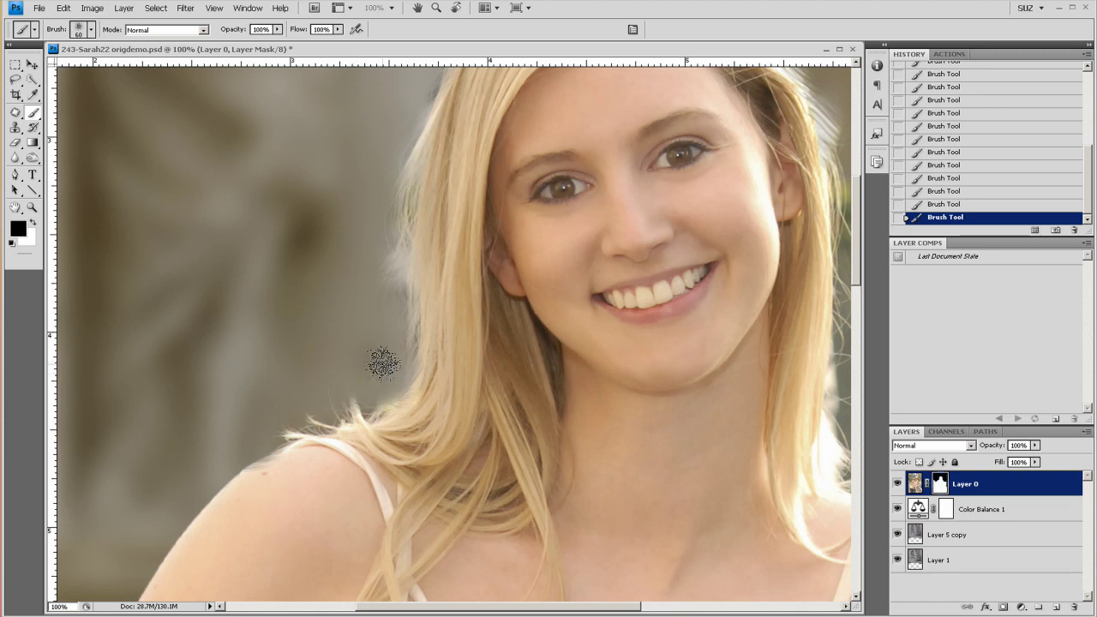
mouse_move(383, 324)
mouse_down()
mouse_move(381, 361)
mouse_move(419, 296)
mouse_move(430, 195)
mouse_up()
drag(396, 328, 409, 270)
Touch up the crown's left edge by painting black on Layer 0's mask.
drag(431, 222, 371, 374)
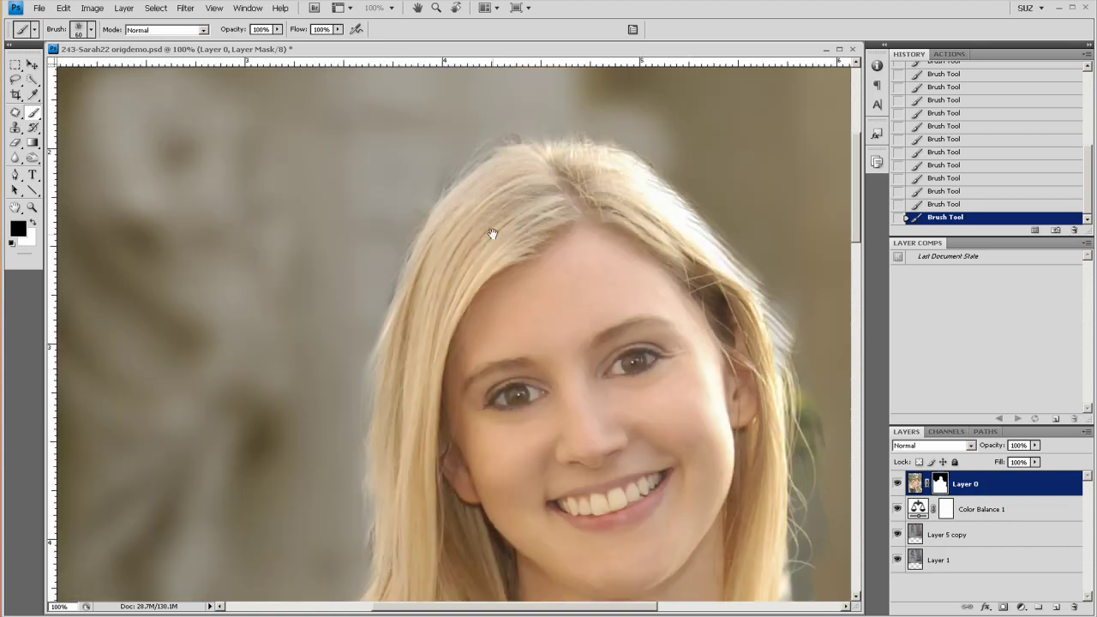
drag(493, 235, 480, 253)
drag(427, 193, 478, 155)
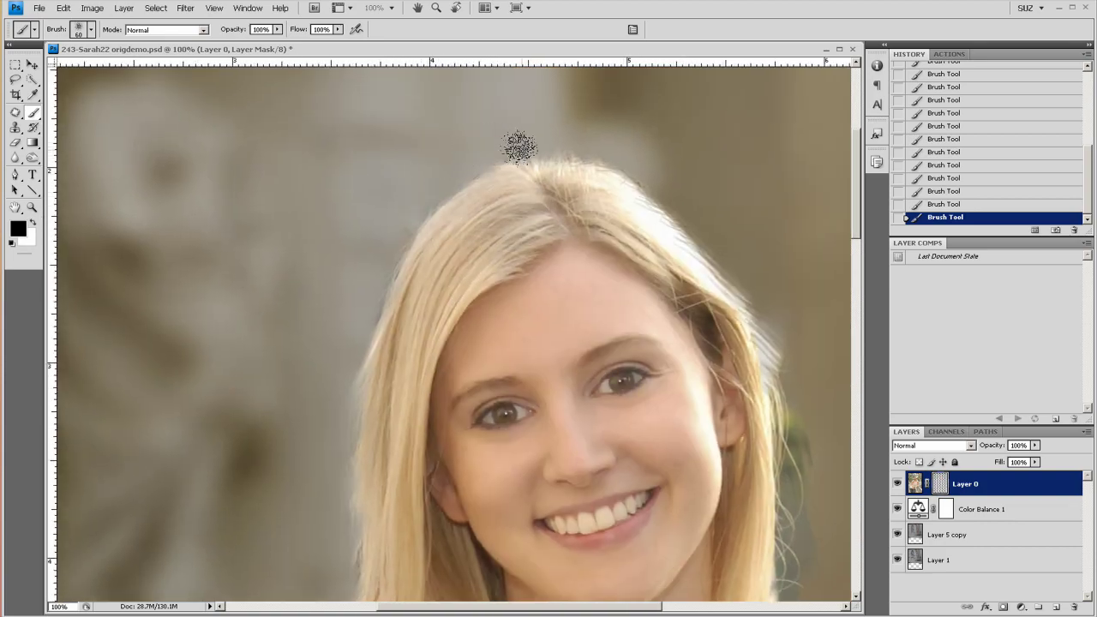
Paint black on the mask beside the hair on the picture's right, from the temple to below the ear.
drag(825, 303, 639, 274)
mouse_move(611, 326)
mouse_down()
mouse_move(588, 314)
mouse_move(609, 316)
mouse_move(546, 240)
mouse_up()
mouse_move(636, 372)
mouse_down()
mouse_move(570, 306)
mouse_move(545, 306)
mouse_up()
drag(542, 350, 567, 415)
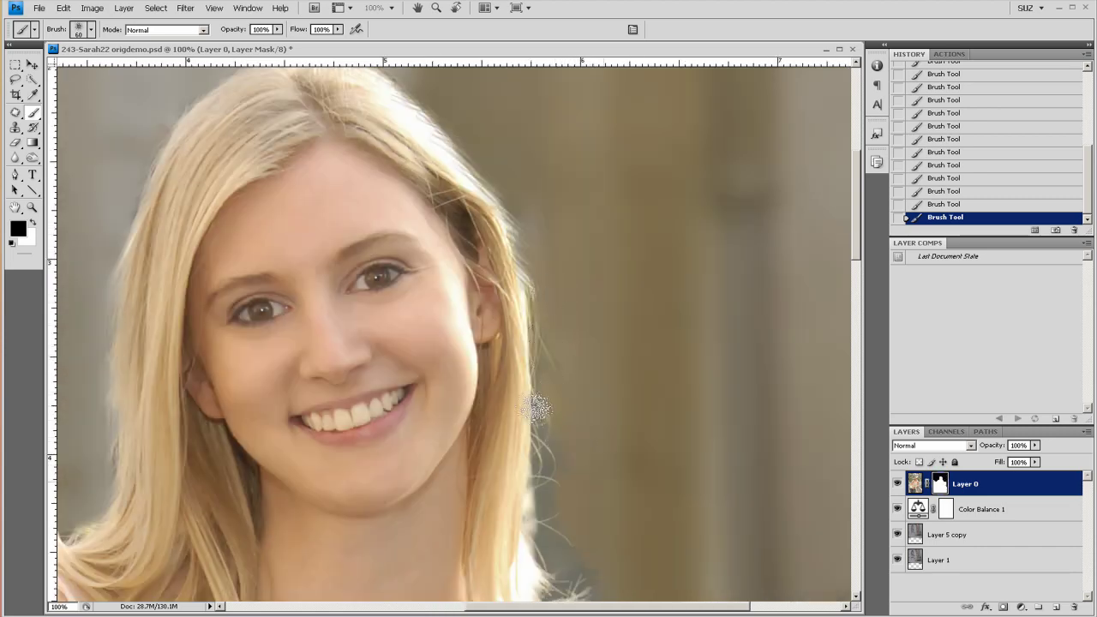
drag(558, 431, 553, 377)
drag(623, 544, 567, 439)
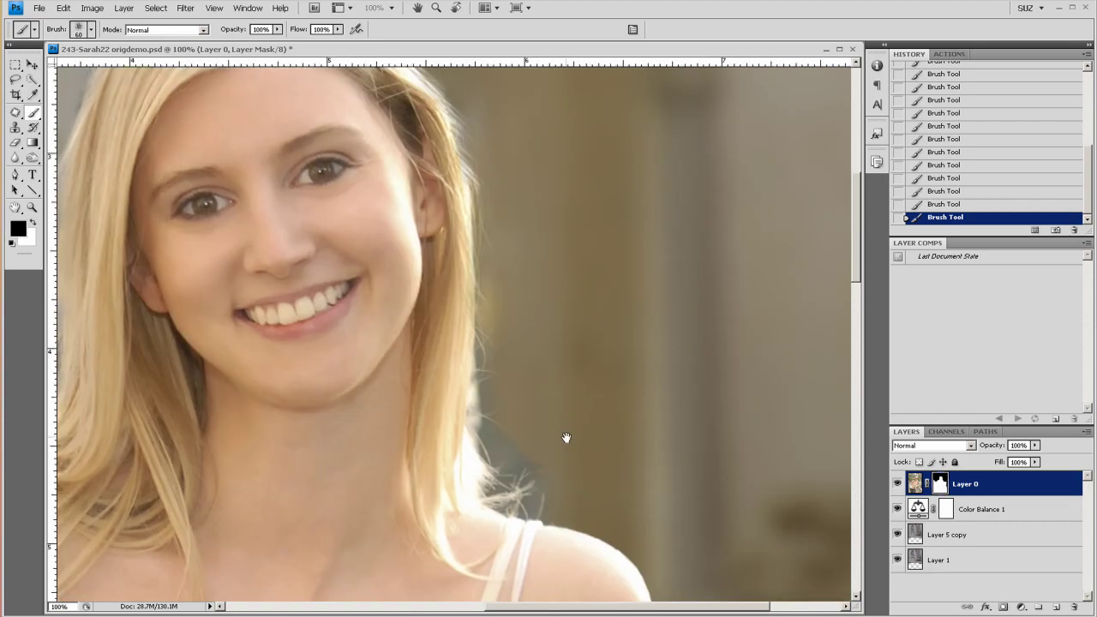
drag(468, 383, 485, 407)
drag(520, 446, 532, 490)
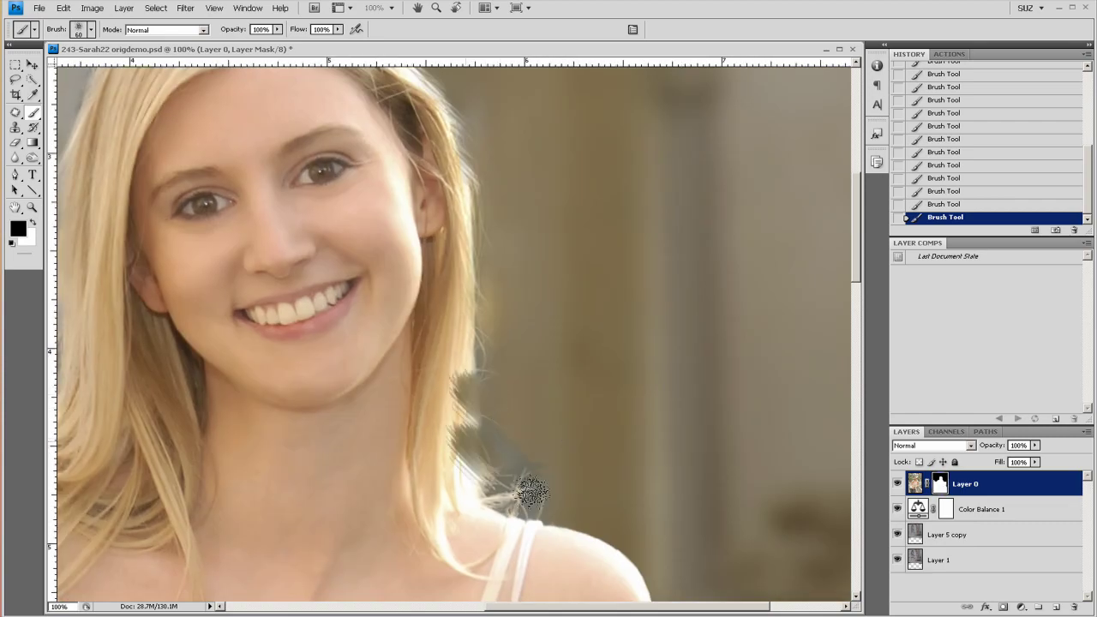
click(957, 193)
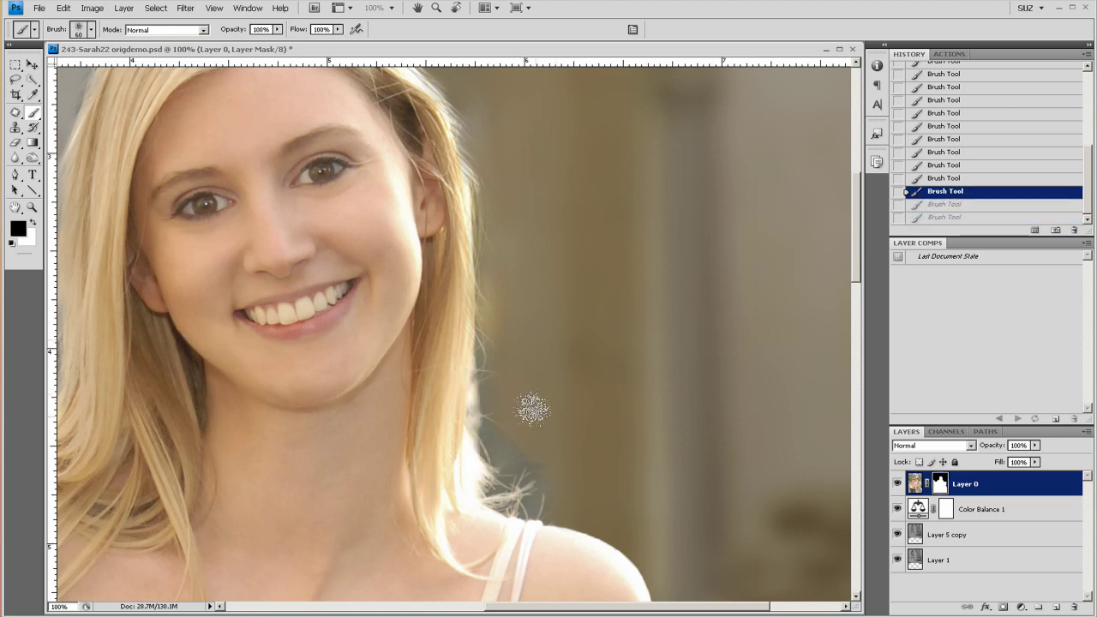
Paint black on Layer 0's mask beside the lower hair on the picture's right, down to the shoulder.
drag(485, 382, 494, 398)
mouse_move(510, 437)
mouse_down()
mouse_move(523, 489)
mouse_move(551, 495)
mouse_move(491, 449)
mouse_move(495, 273)
mouse_move(470, 187)
mouse_up()
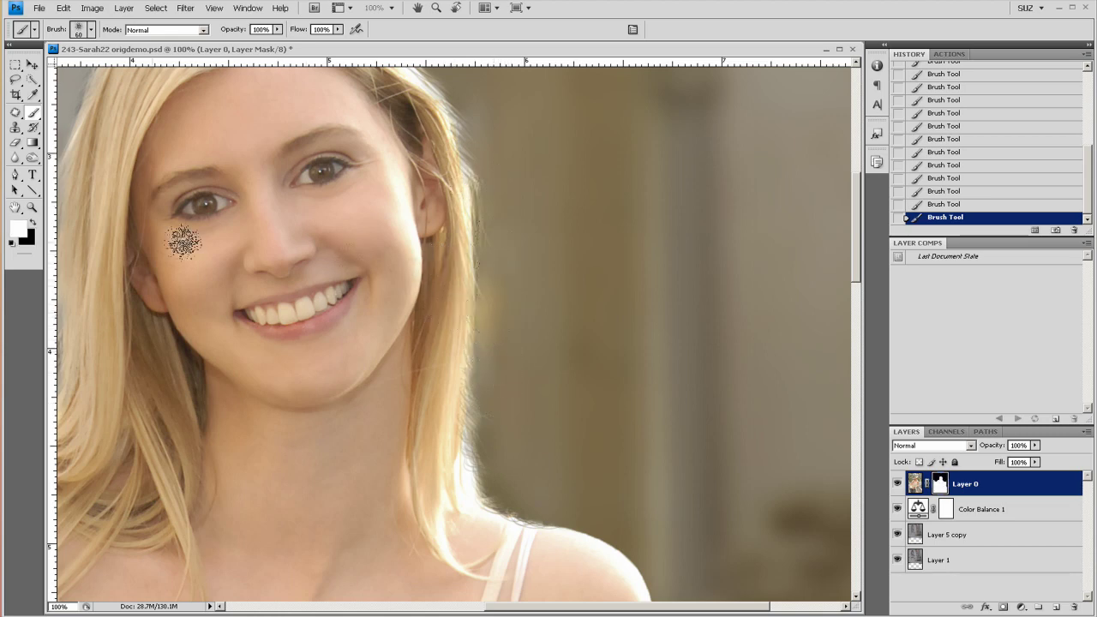
Paint white on the mask to restore the hair edge on the picture's right, from the shoulder up past the ear.
mouse_move(453, 309)
mouse_down()
mouse_move(464, 439)
mouse_move(531, 520)
mouse_up()
drag(460, 487, 497, 490)
drag(451, 454, 485, 463)
drag(453, 375, 463, 400)
drag(433, 229, 503, 357)
drag(506, 294, 530, 332)
drag(507, 260, 526, 294)
mouse_move(491, 205)
mouse_down()
mouse_move(504, 240)
mouse_move(498, 223)
mouse_up()
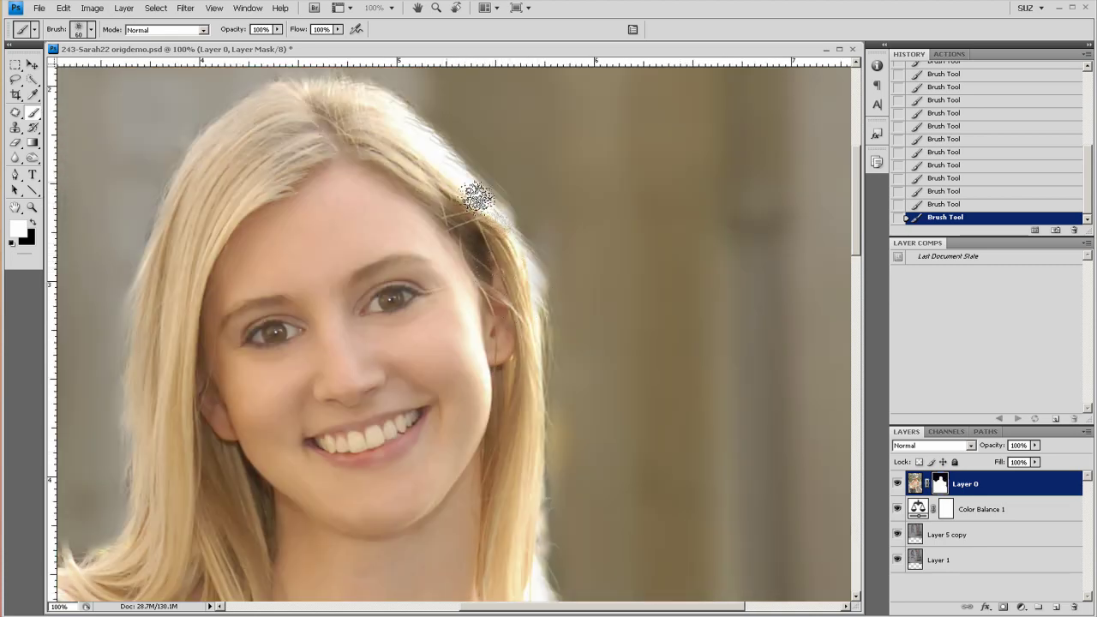
Paint white on the mask along the hair's upper right edge and over the crown.
drag(430, 172, 489, 256)
drag(453, 210, 500, 243)
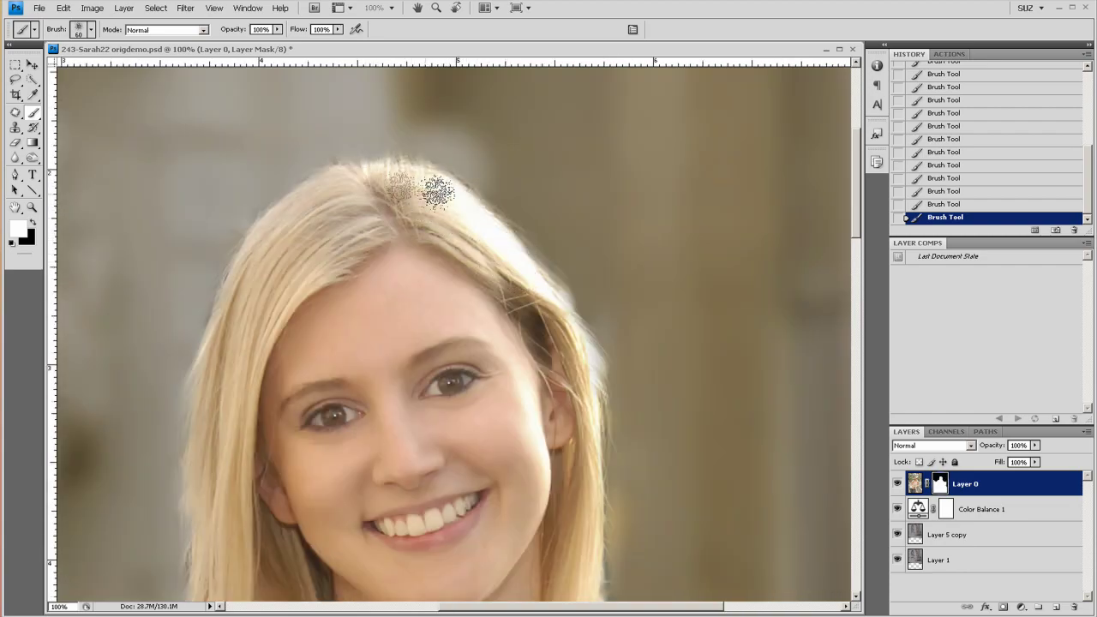
drag(444, 245, 558, 303)
drag(512, 241, 470, 263)
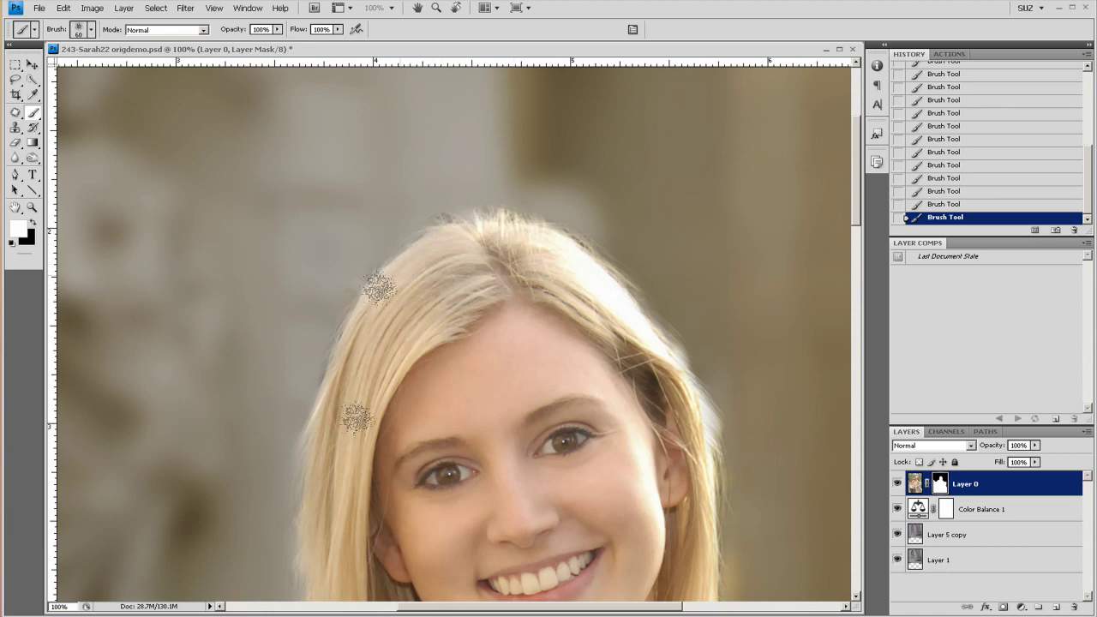
Paint white on the mask along the left-side hair, from below the crown down to the shoulder.
drag(379, 311, 441, 249)
drag(431, 381, 465, 281)
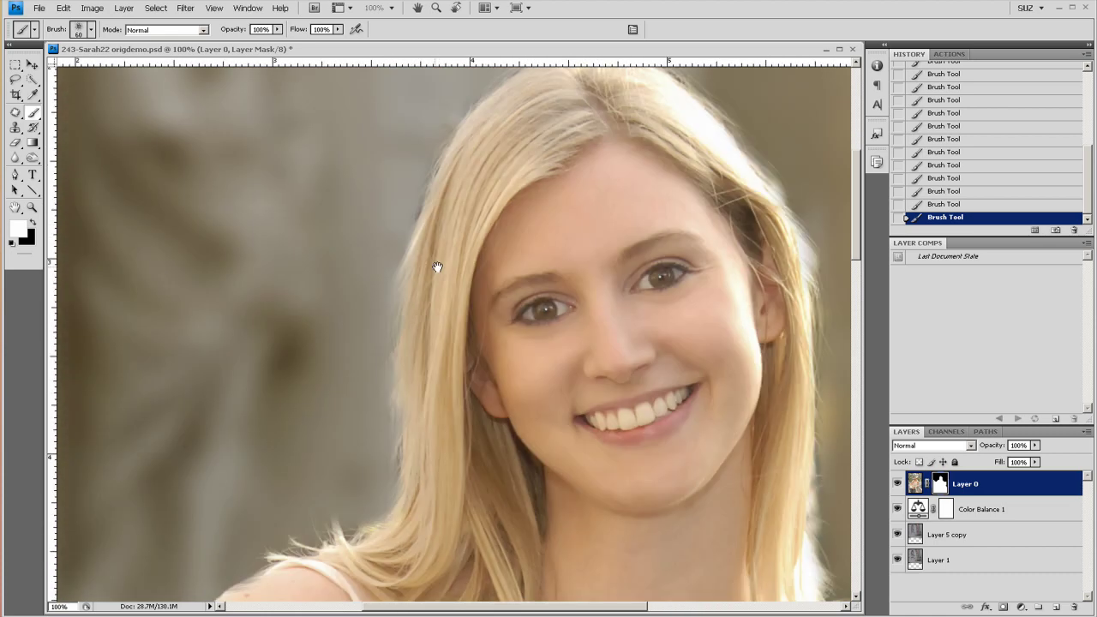
mouse_move(406, 366)
mouse_down()
mouse_move(417, 458)
mouse_move(406, 341)
mouse_move(412, 418)
mouse_up()
mouse_move(403, 517)
mouse_down()
mouse_move(431, 429)
mouse_move(360, 453)
mouse_up()
mouse_move(445, 323)
mouse_down()
mouse_move(431, 355)
mouse_move(414, 340)
mouse_move(426, 414)
mouse_move(450, 415)
mouse_up()
drag(455, 359, 458, 382)
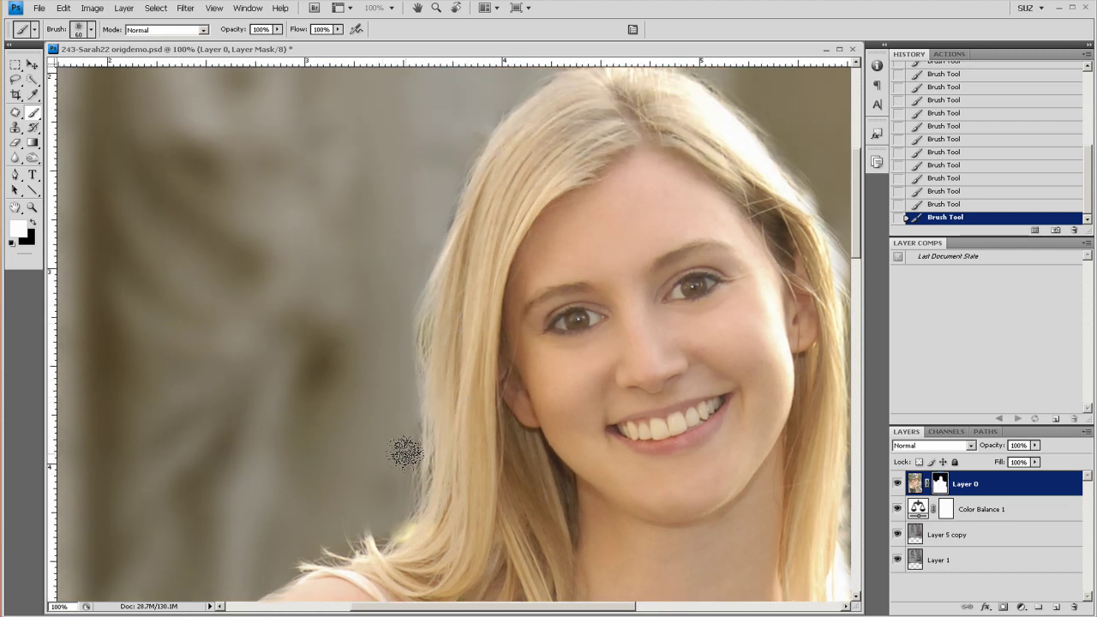
Paint black on the mask just outside the left-side hair, working from the shoulder up to the crown.
key(x)
mouse_move(403, 454)
mouse_down()
mouse_move(406, 445)
mouse_move(397, 464)
mouse_move(415, 469)
mouse_up()
drag(404, 326, 413, 244)
drag(430, 208, 400, 316)
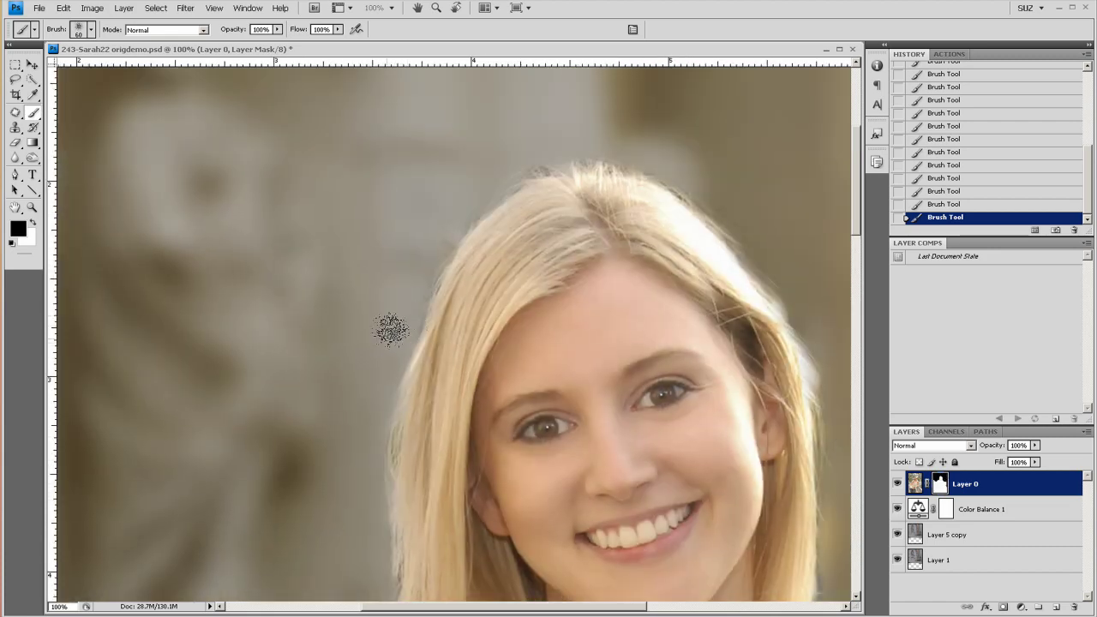
drag(494, 168, 566, 153)
Reduce the brush to 45 px and paint black on the mask around the hair's upper left edge and crown.
key(bracketleft)
key(bracketleft)
drag(443, 243, 455, 234)
mouse_move(573, 130)
mouse_down()
mouse_move(494, 189)
mouse_move(520, 214)
mouse_move(598, 233)
mouse_move(706, 338)
mouse_move(593, 273)
mouse_move(620, 314)
mouse_up()
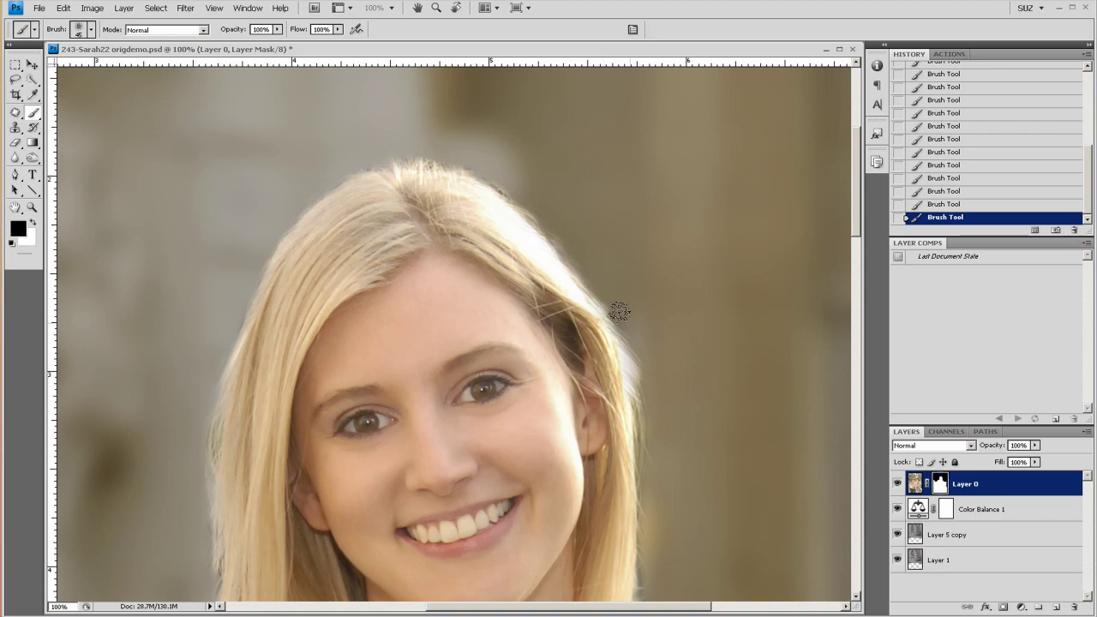
Paint black on the mask down the hair's outer edge on the picture's right, from the temple to the shoulder.
drag(645, 364, 648, 416)
drag(668, 457, 654, 294)
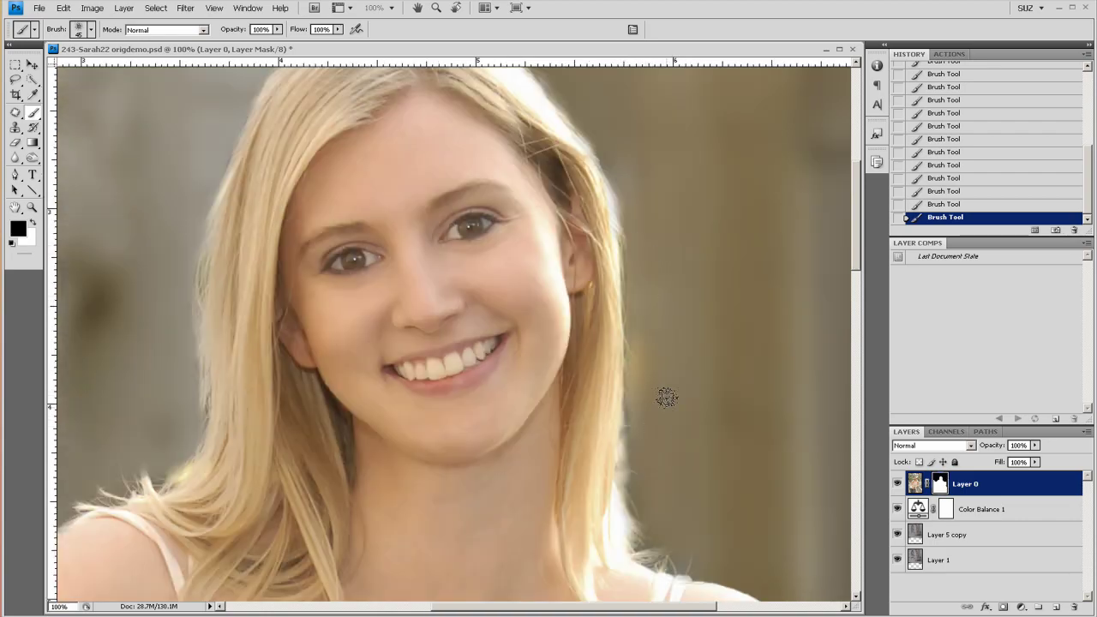
mouse_move(657, 465)
mouse_down()
mouse_move(629, 377)
mouse_move(615, 399)
mouse_move(622, 465)
mouse_up()
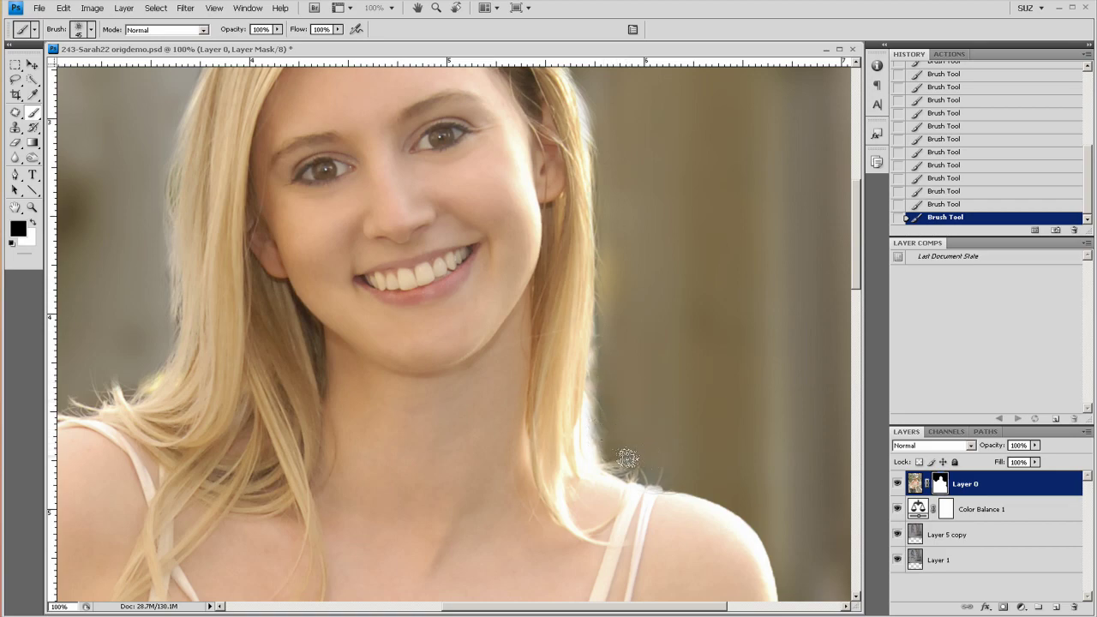
drag(689, 359, 715, 303)
drag(651, 366, 676, 415)
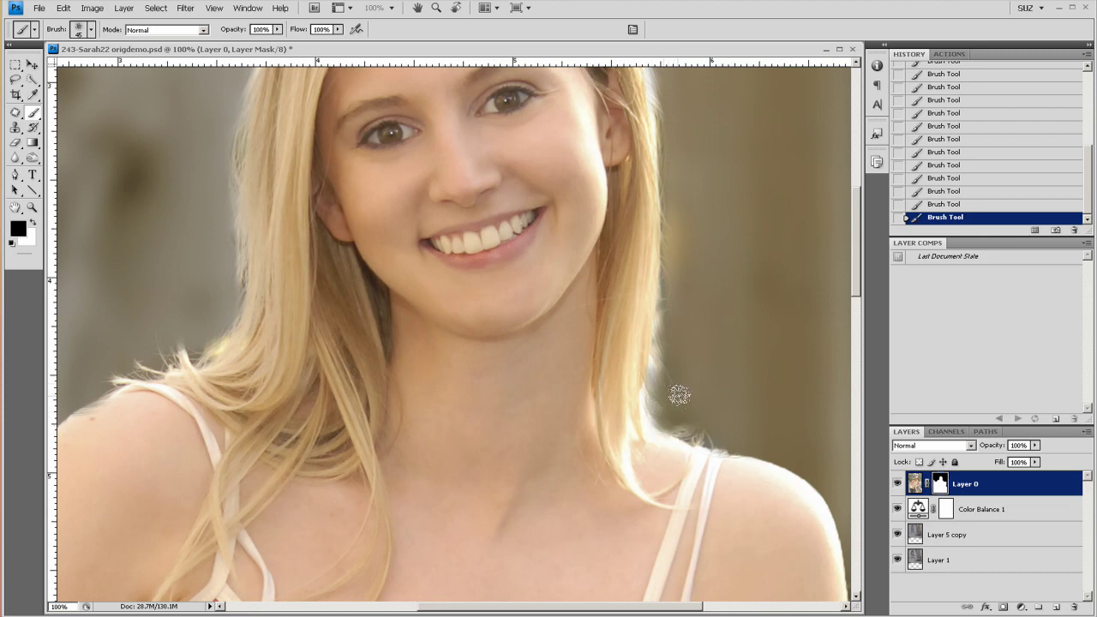
Paint white on the mask to bring back the flyaway strands where the right-side hair meets the shoulder.
key(x)
mouse_move(655, 372)
mouse_down()
mouse_move(631, 353)
mouse_move(675, 429)
mouse_move(647, 408)
mouse_move(698, 436)
mouse_up()
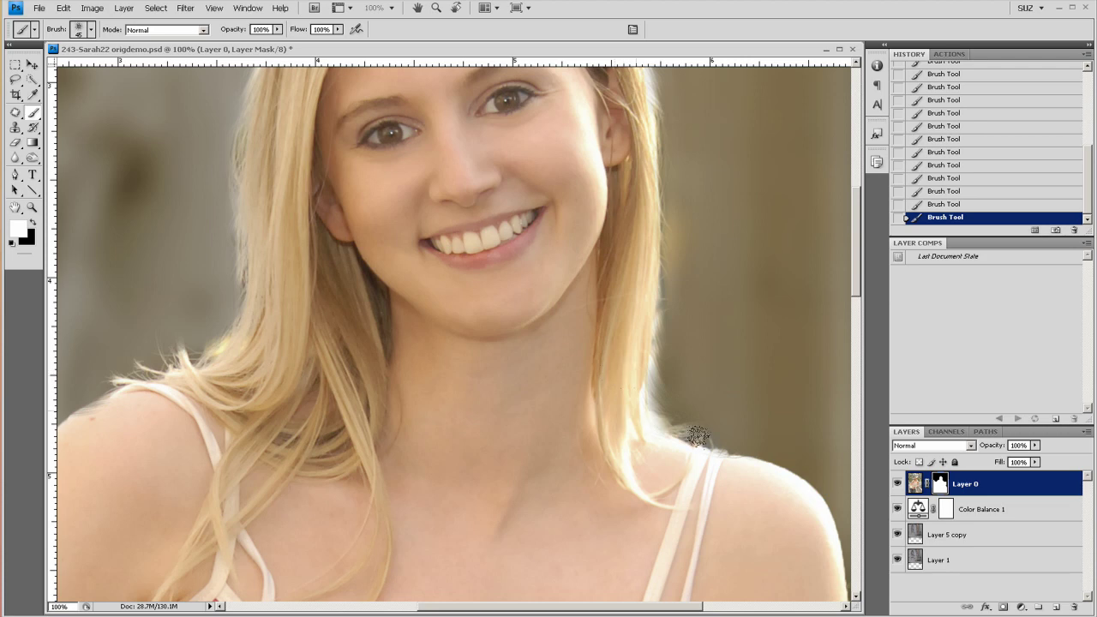
drag(655, 373, 675, 419)
drag(644, 369, 662, 393)
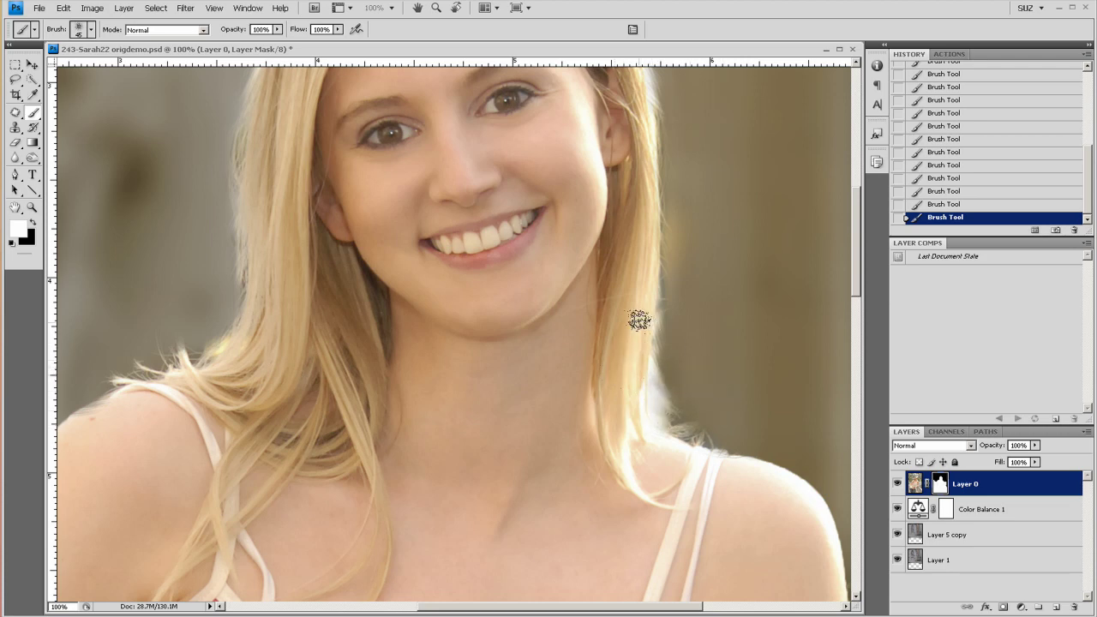
Paint black on the mask beside the lower right-side hair to trim the bright fringe above the shoulder.
key(x)
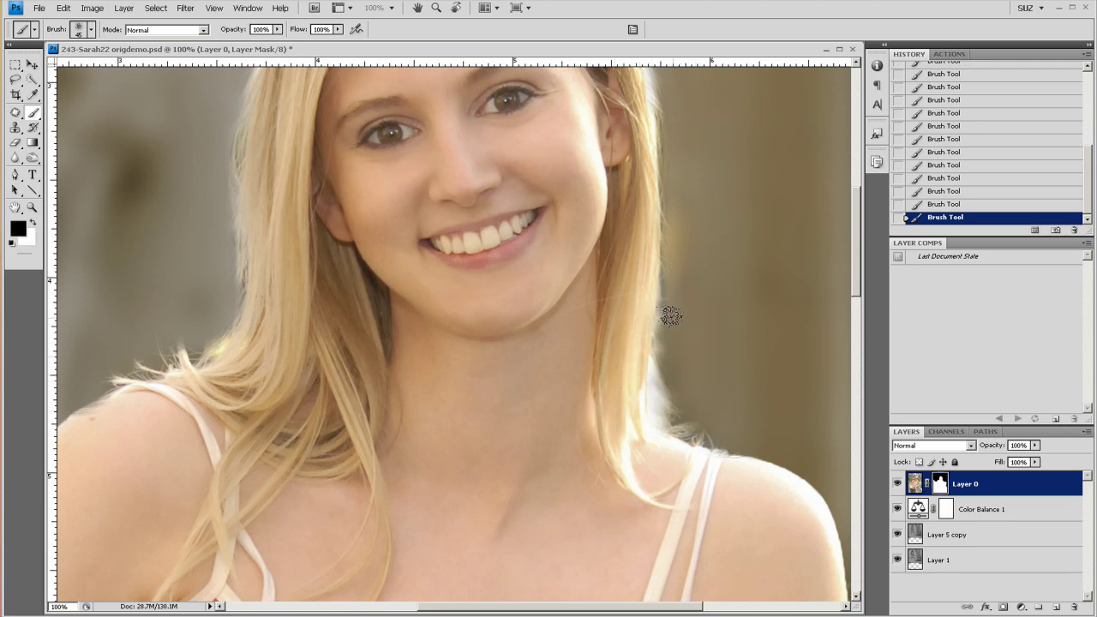
key(x)
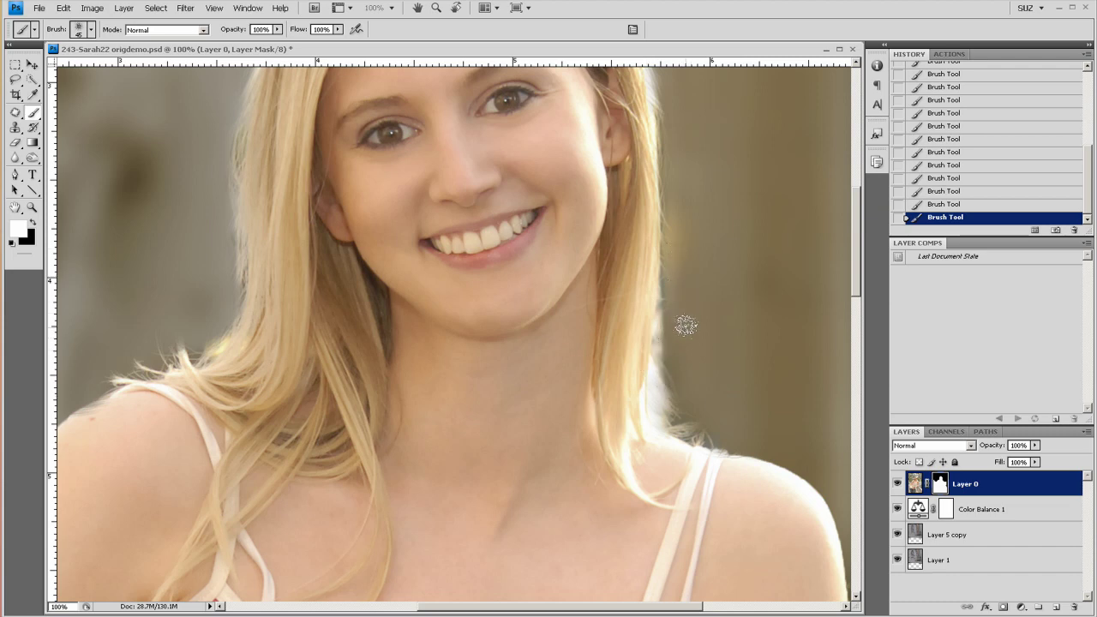
key(x)
drag(665, 310, 665, 351)
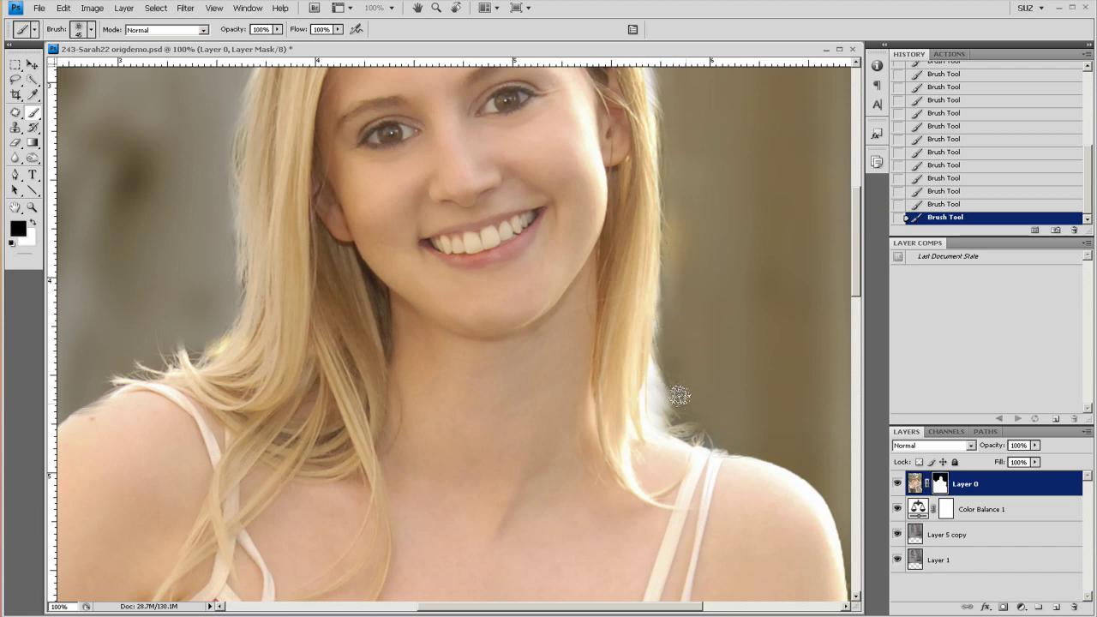
drag(678, 394, 659, 371)
mouse_move(680, 409)
mouse_down()
mouse_move(661, 375)
mouse_move(662, 413)
mouse_up()
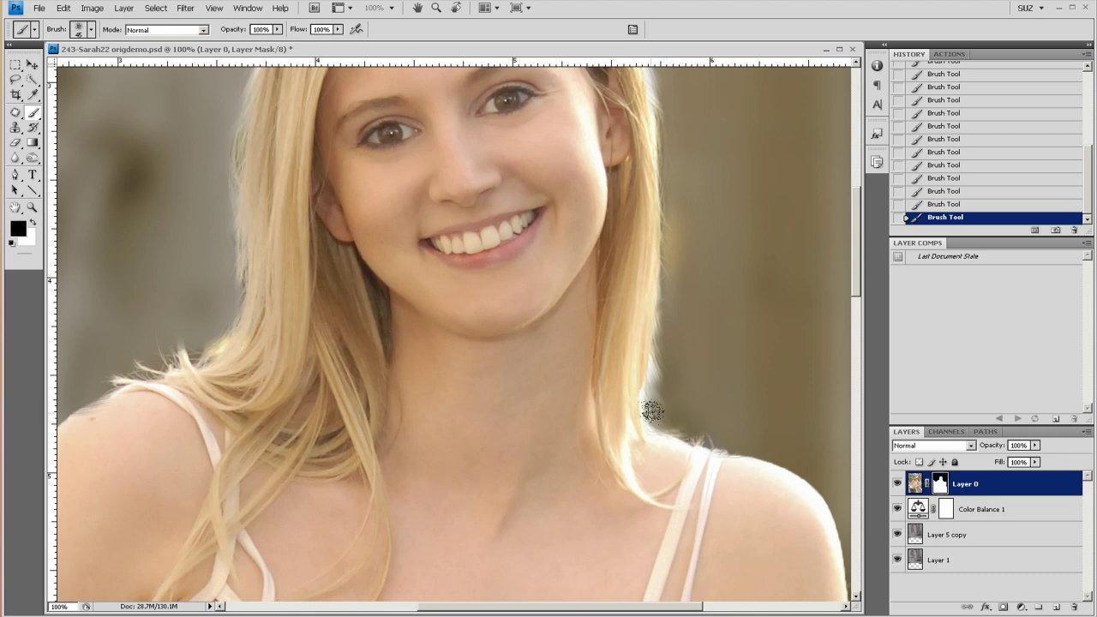
Set the brush opacity to 40% and paint white on the mask over the lower right-side hair and shoulder strands.
key(x)
key(4)
drag(634, 397, 646, 344)
drag(667, 435, 691, 440)
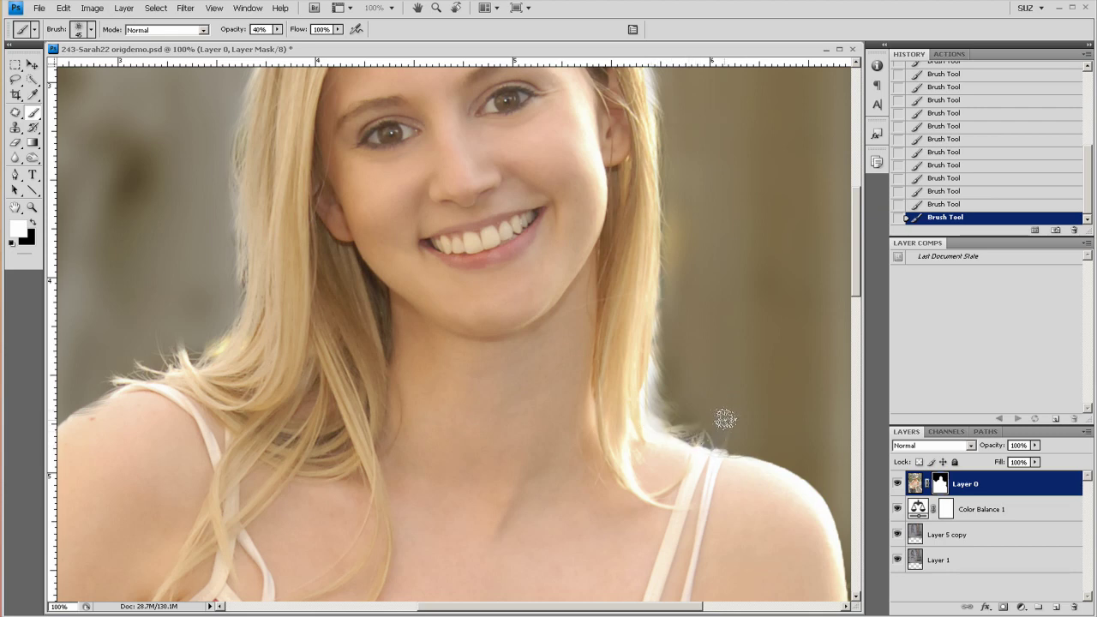
Paint white at 40% opacity on the mask along the top edge of the shoulder on the picture's left.
key(x)
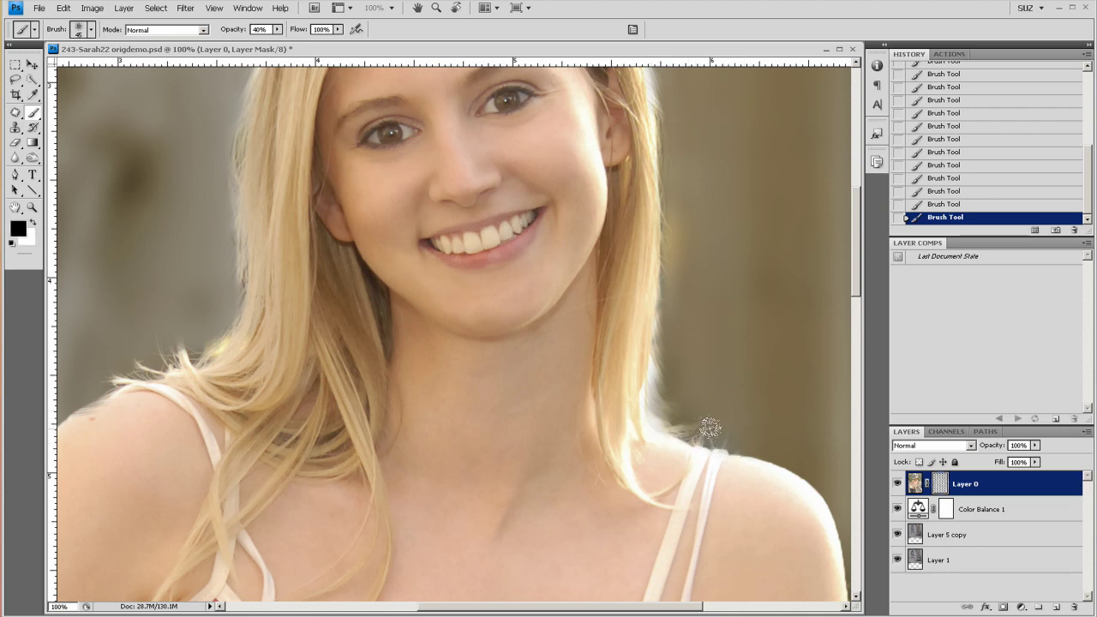
drag(682, 276, 711, 398)
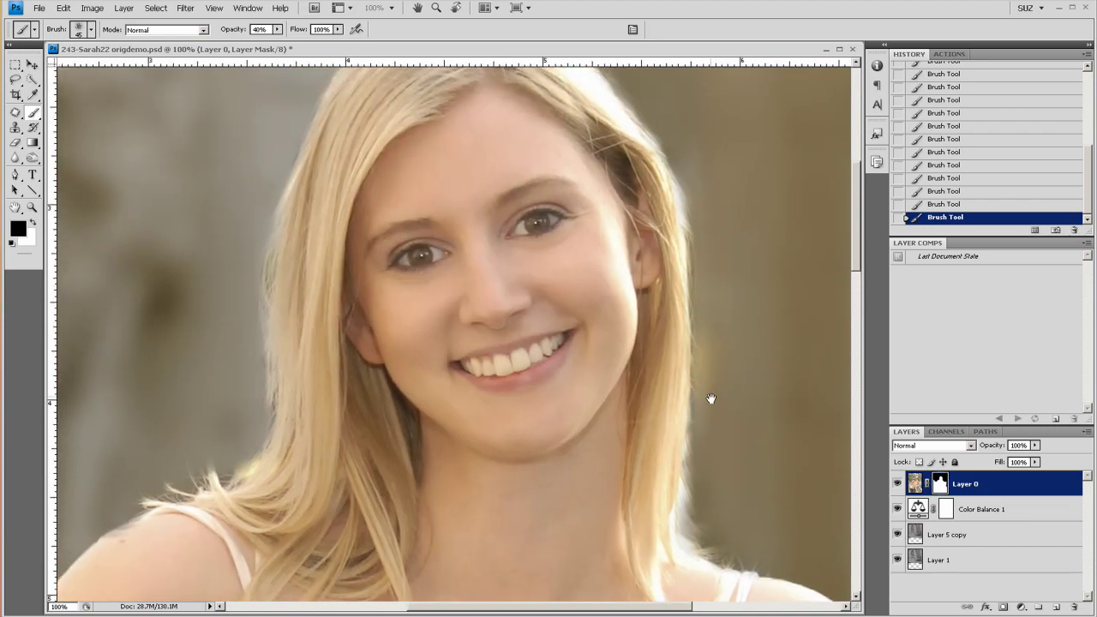
drag(398, 486, 486, 455)
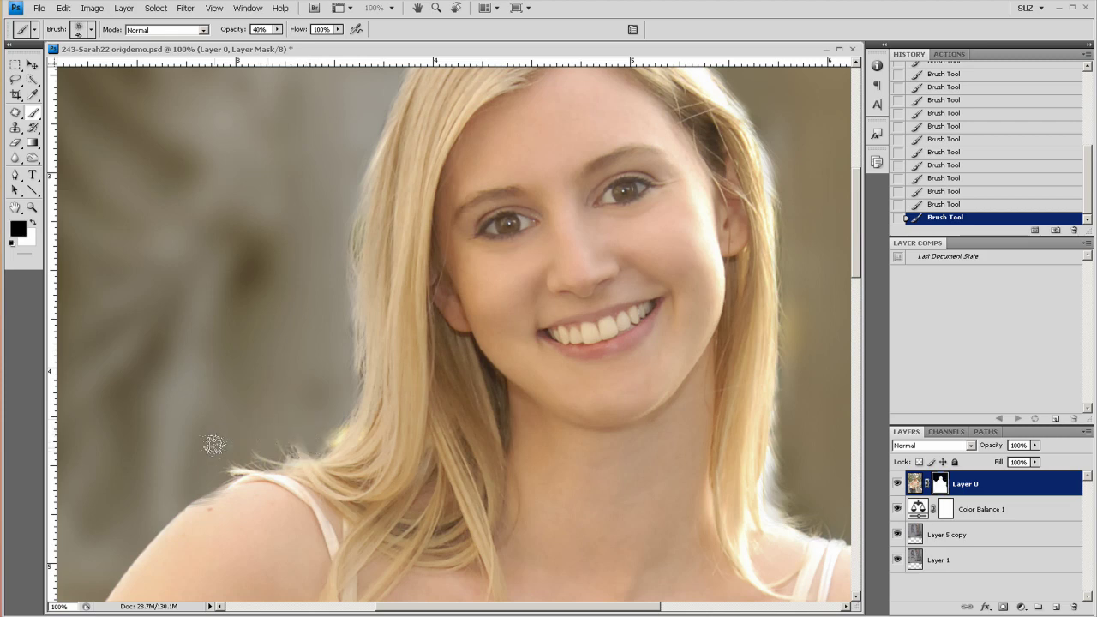
key(x)
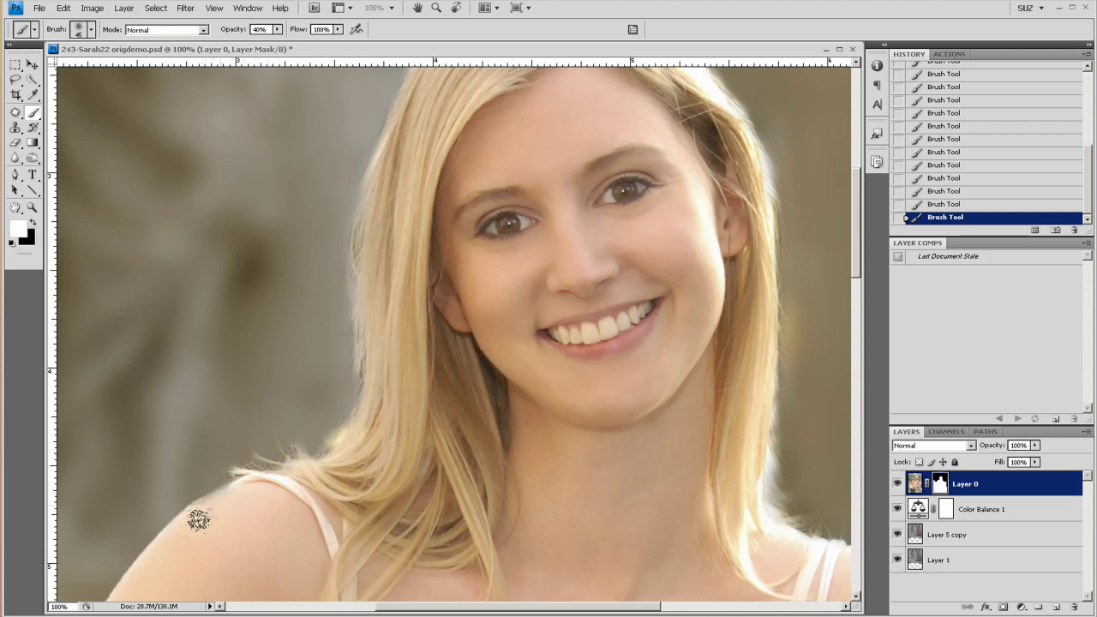
drag(207, 508, 196, 517)
Paint black at 40% opacity on the mask over the yellow patch between the left-side hair and the shoulder.
key(space)
drag(322, 497, 302, 525)
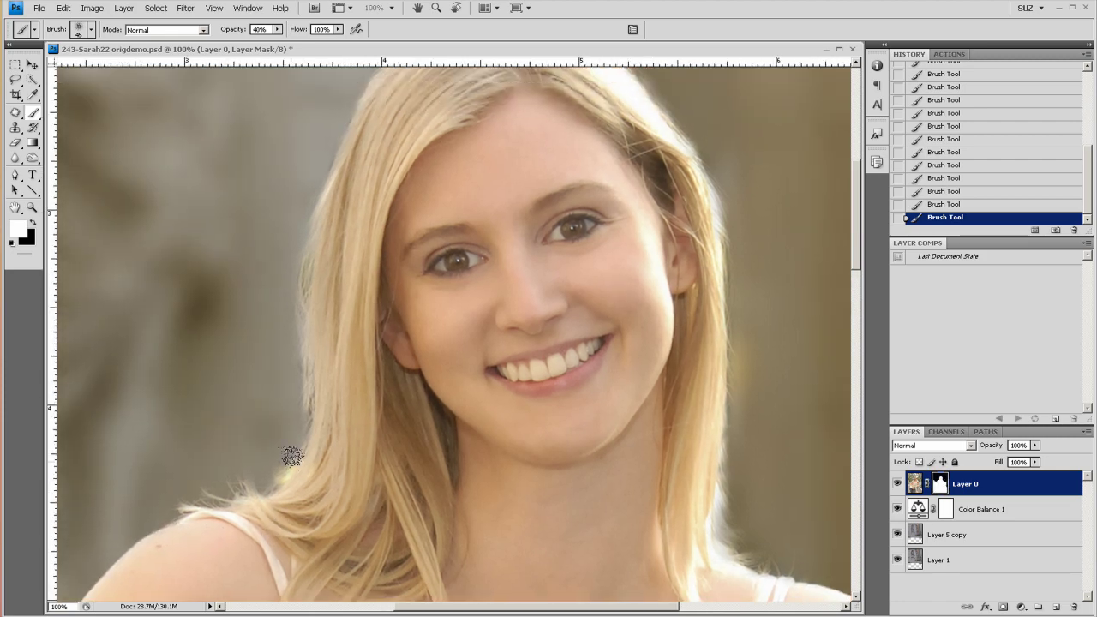
key(x)
drag(272, 467, 286, 450)
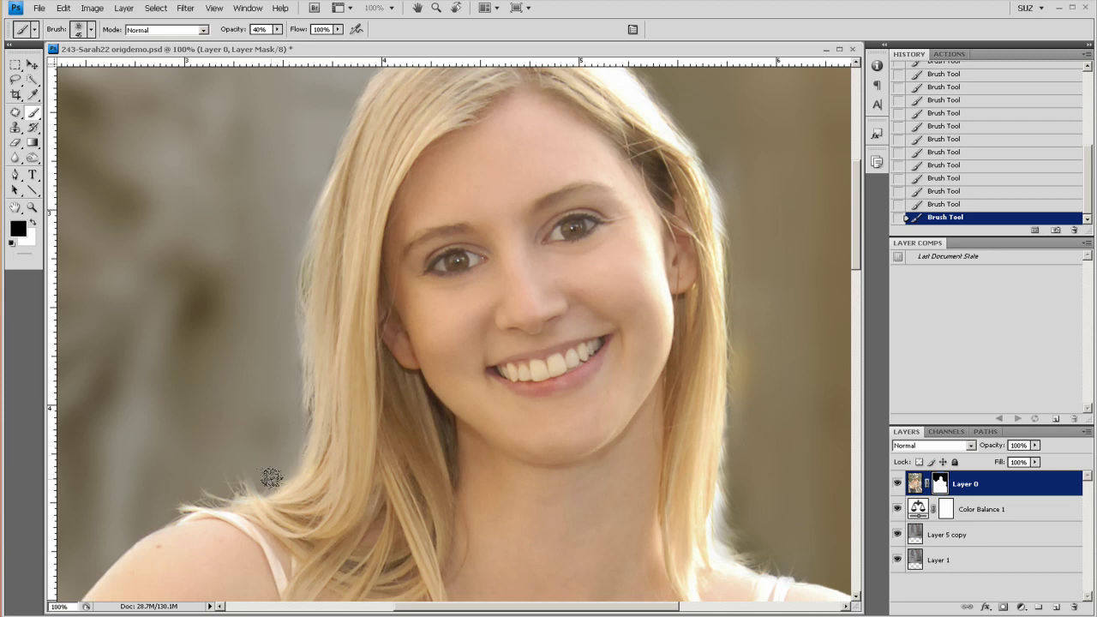
Soften the left-side hair's outer edge beside the cheek with black strokes on the mask at 40% opacity.
key(x)
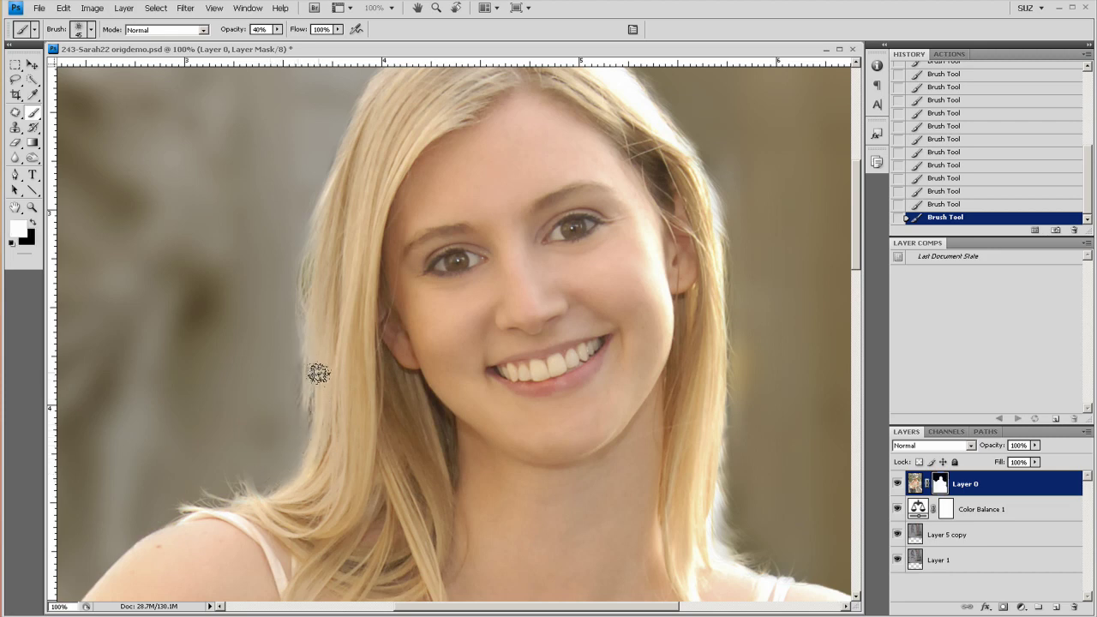
key(x)
mouse_move(294, 383)
mouse_down()
mouse_move(289, 373)
mouse_move(298, 487)
mouse_up()
mouse_move(306, 382)
mouse_down()
mouse_move(303, 346)
mouse_move(301, 419)
mouse_move(316, 394)
mouse_move(320, 414)
mouse_up()
key(x)
key(x)
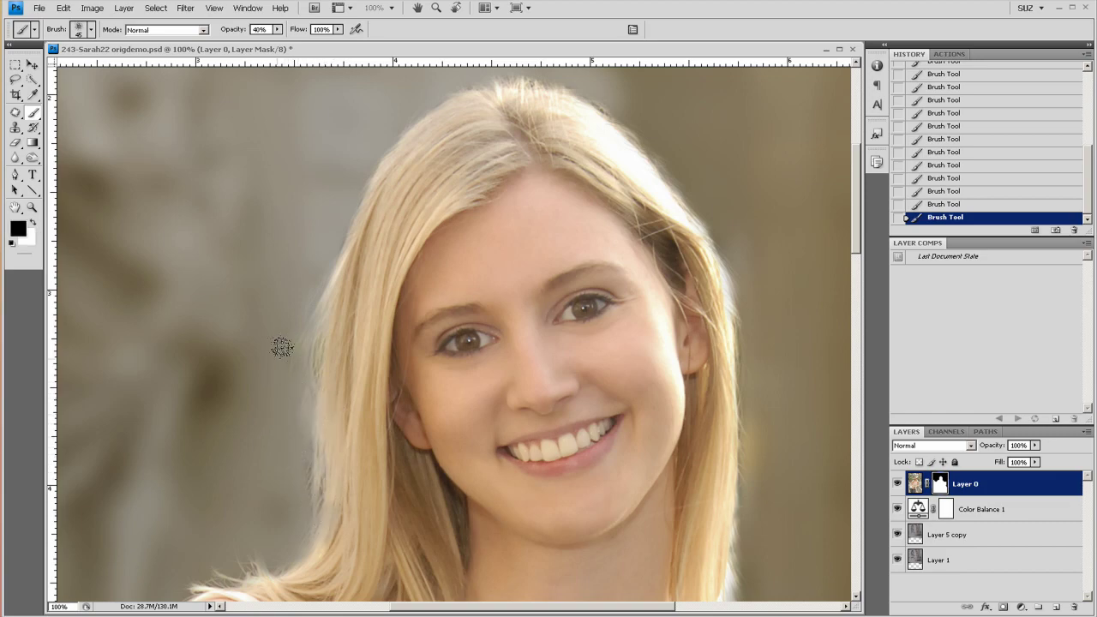
Touch up the crown's right edge with black on the mask at 40% opacity and check the portrait at 50% zoom.
mouse_move(282, 375)
mouse_down()
mouse_move(308, 428)
mouse_move(314, 299)
mouse_up()
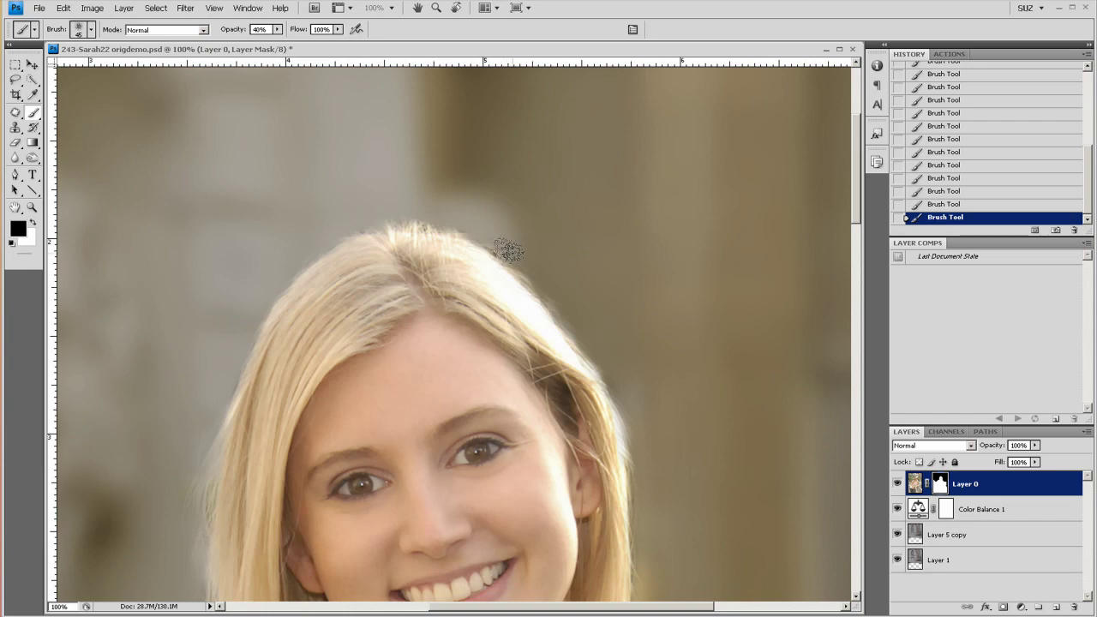
mouse_move(510, 250)
mouse_down()
mouse_move(459, 222)
mouse_move(571, 315)
mouse_up()
mouse_move(664, 419)
mouse_down()
mouse_move(596, 308)
mouse_move(640, 337)
mouse_move(715, 257)
mouse_up()
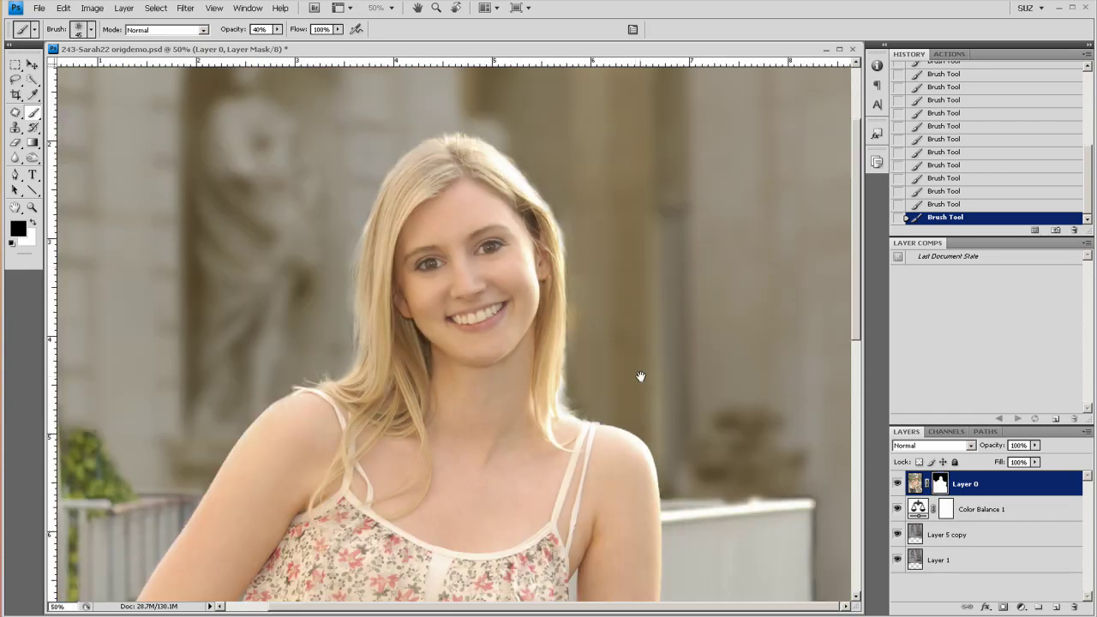
drag(641, 378, 654, 364)
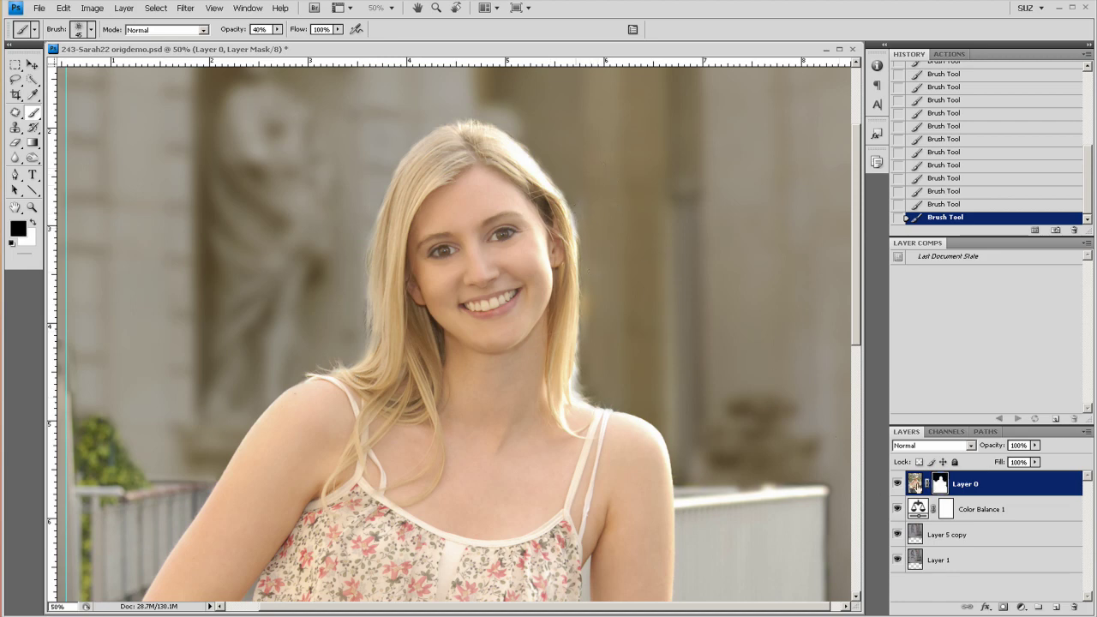
Display Layer 0's mask on its own and examine the brushed hair edges around the head at 200% zoom.
alt+click(940, 486)
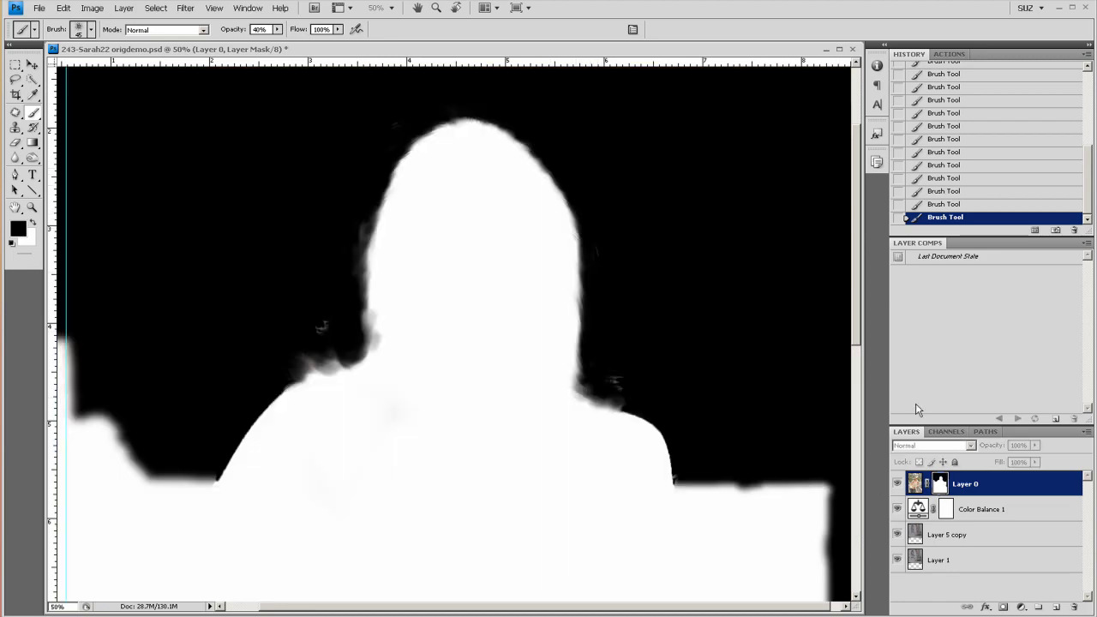
key(ctrl+plus)
key(ctrl+plus)
key(ctrl+plus)
drag(605, 297, 711, 590)
drag(535, 204, 535, 407)
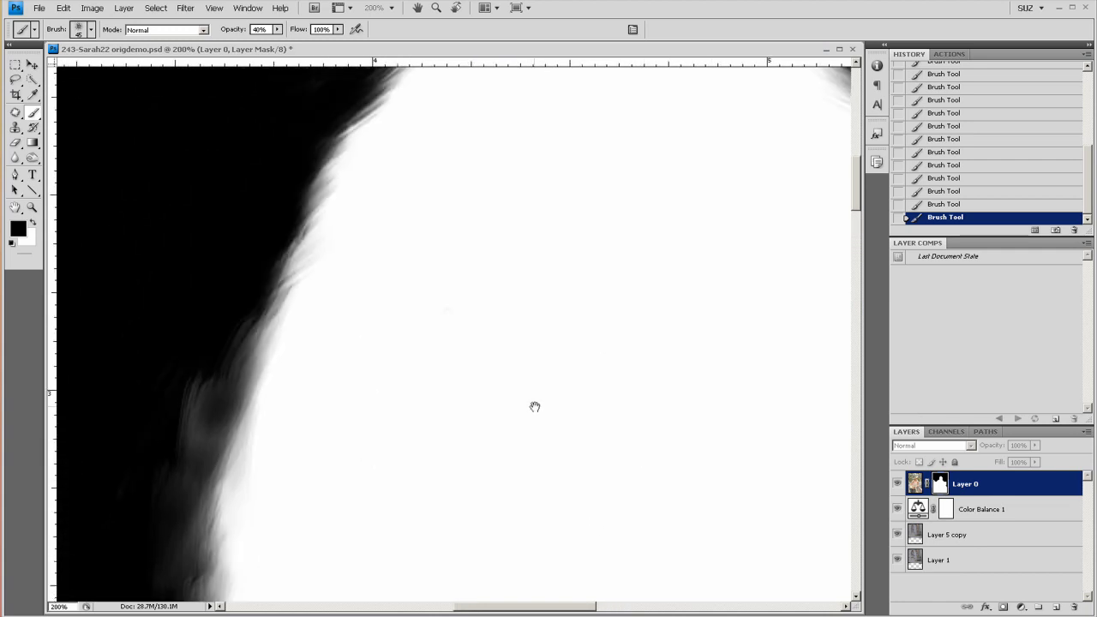
drag(525, 236, 379, 310)
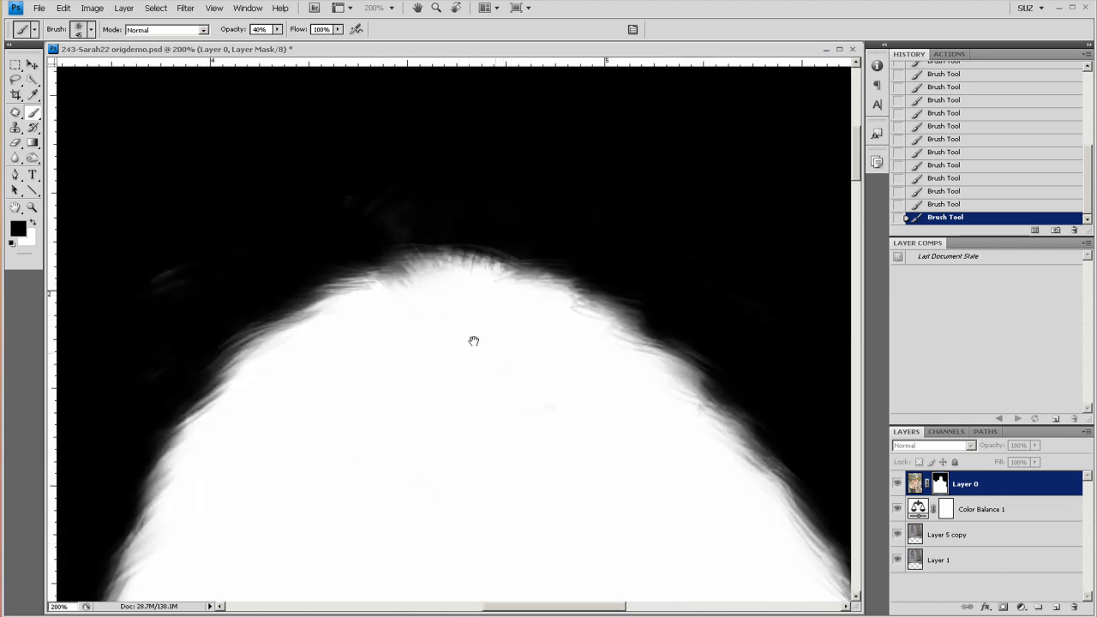
drag(547, 413, 328, 371)
drag(539, 504, 438, 424)
Fit the whole document in view, switch from the mask back to the image, and move its window toward the workspace centre.
key(ctrl+0)
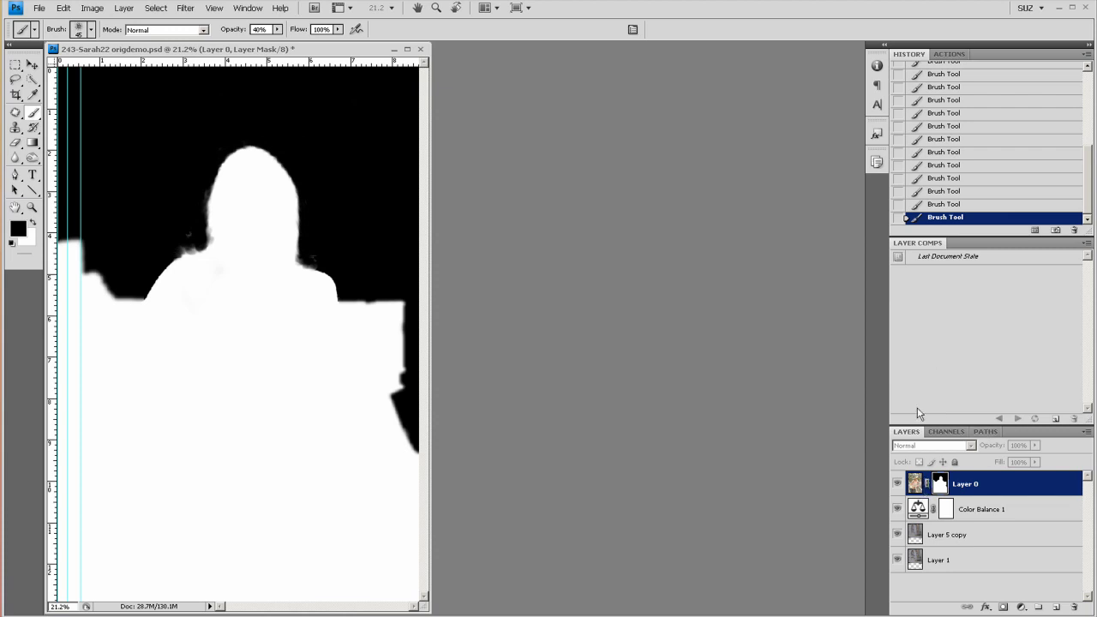
alt+click(941, 485)
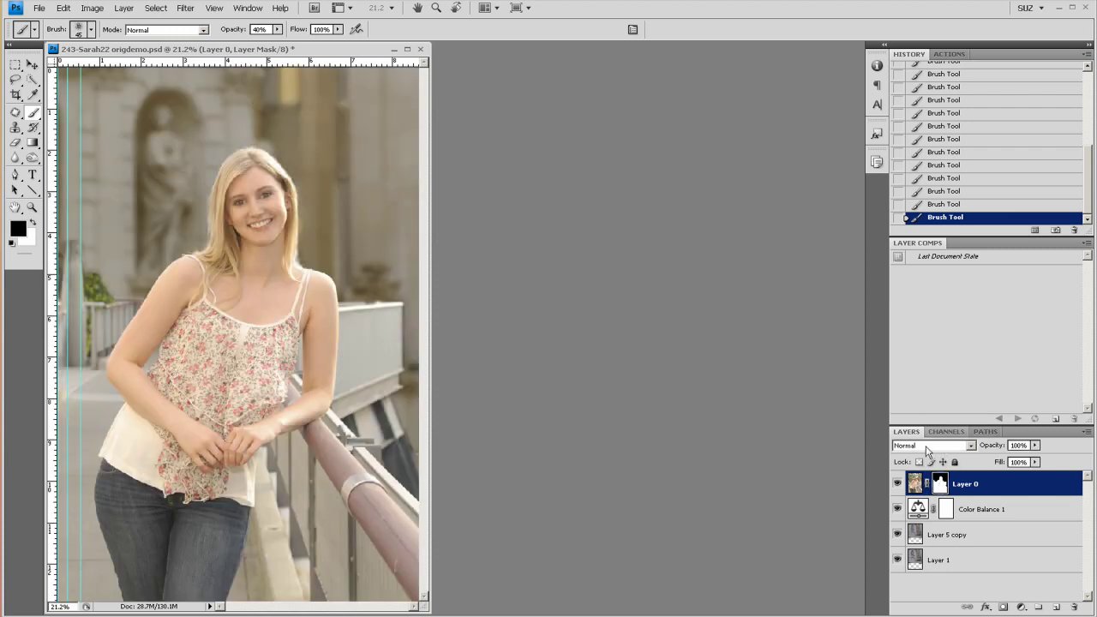
drag(350, 53, 550, 87)
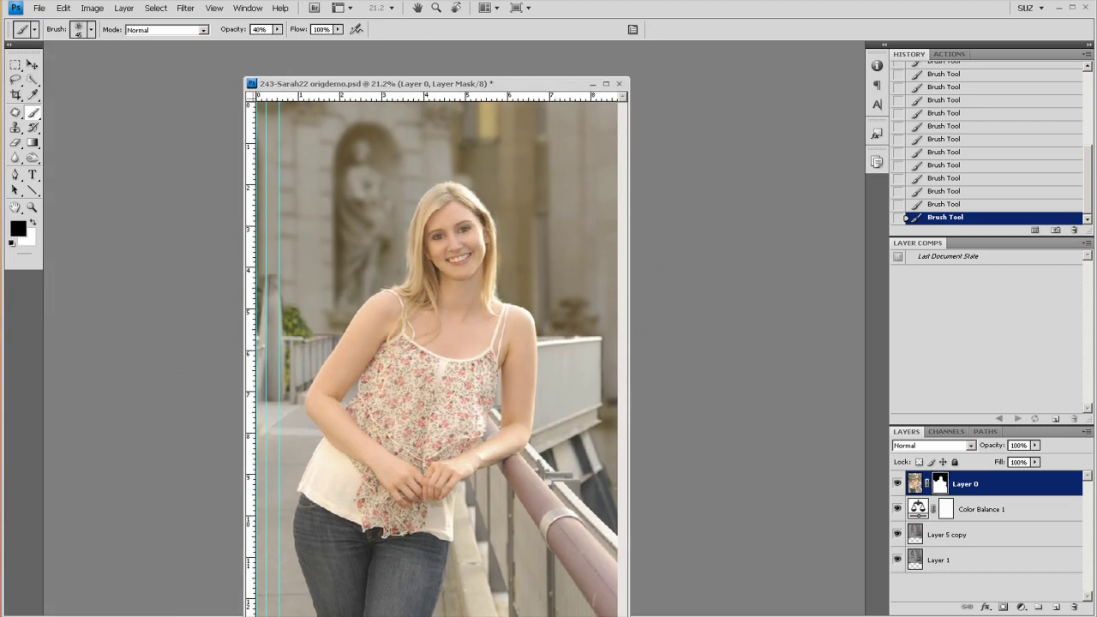